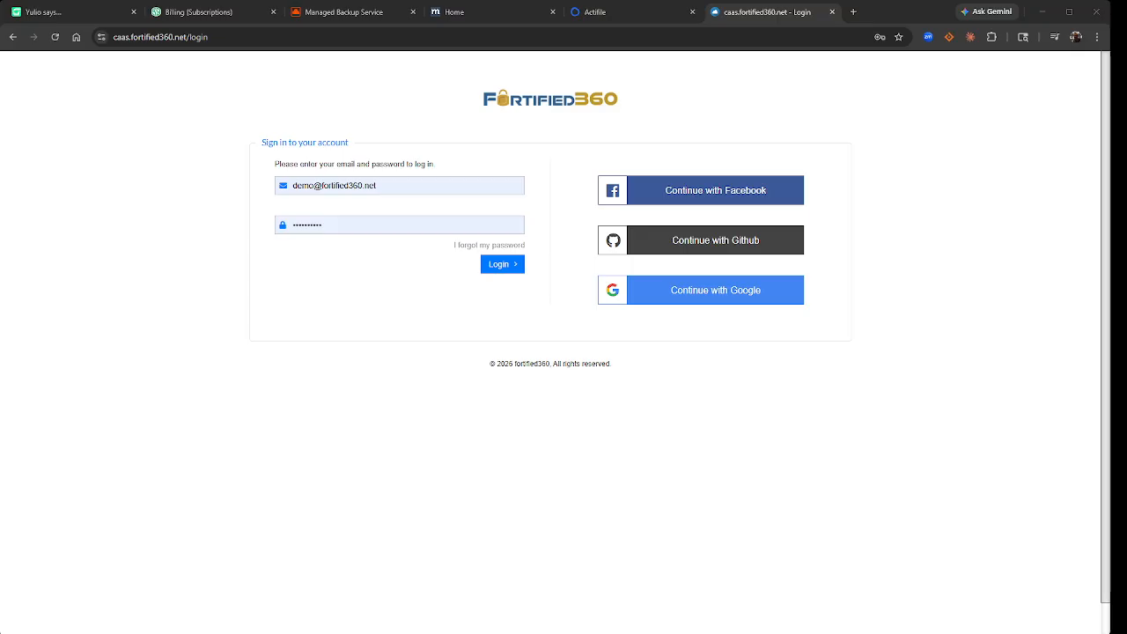
- Submit the filled-in email and password on the Fortified360 login page
click(510, 265)
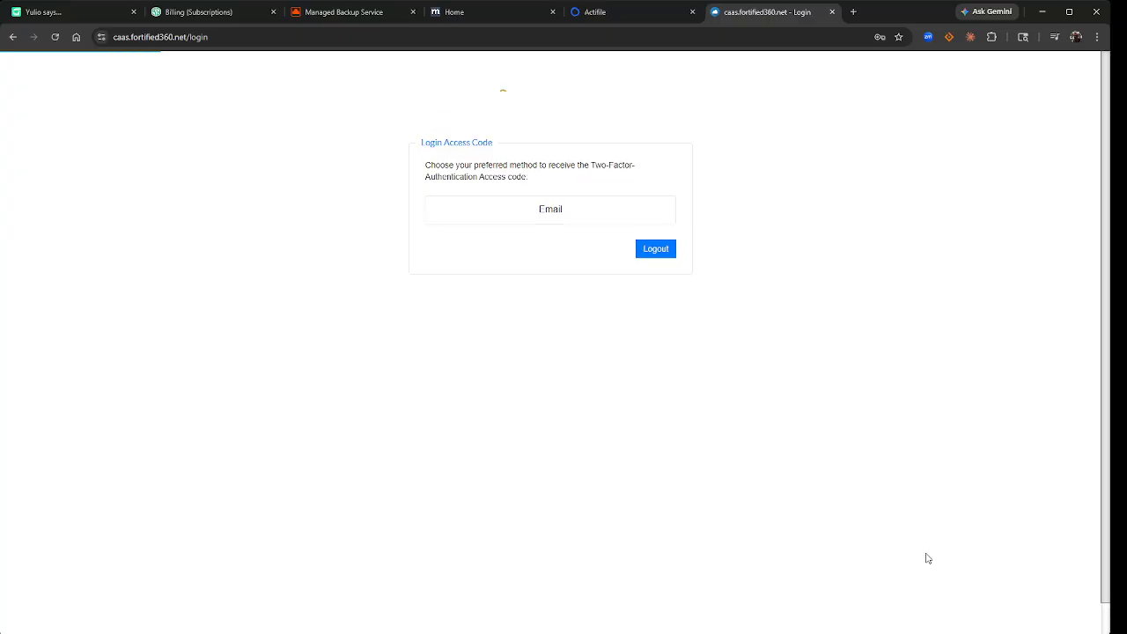
- Get the access code by email, paste it in, remember this browser for 30 days, and log in
click(564, 213)
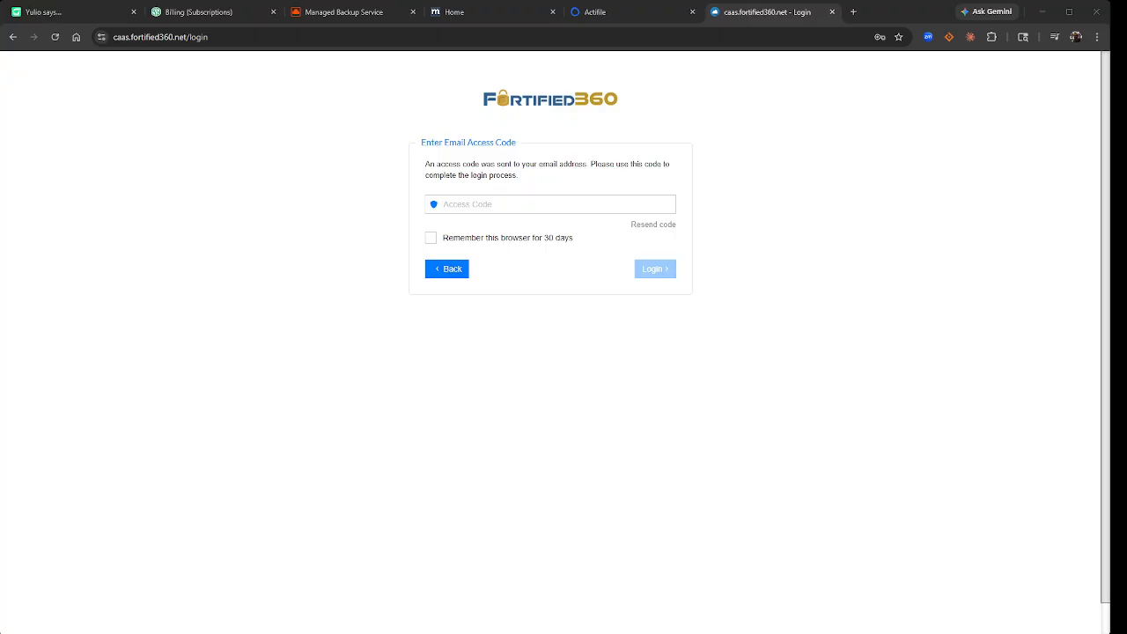
click(489, 203)
key(ctrl+v)
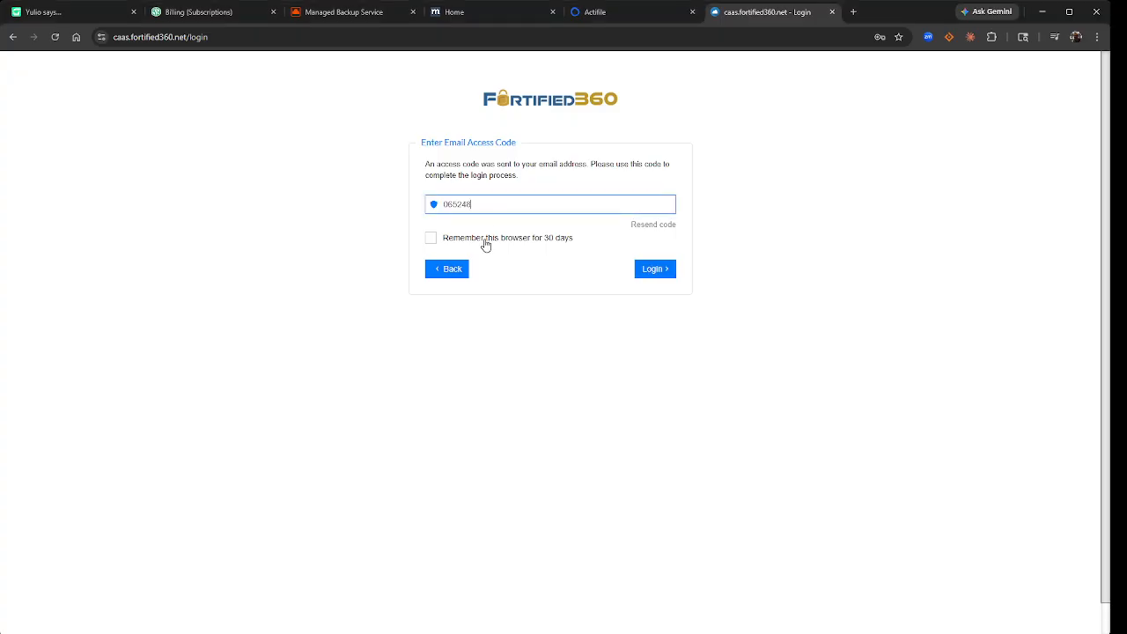
click(485, 243)
click(658, 272)
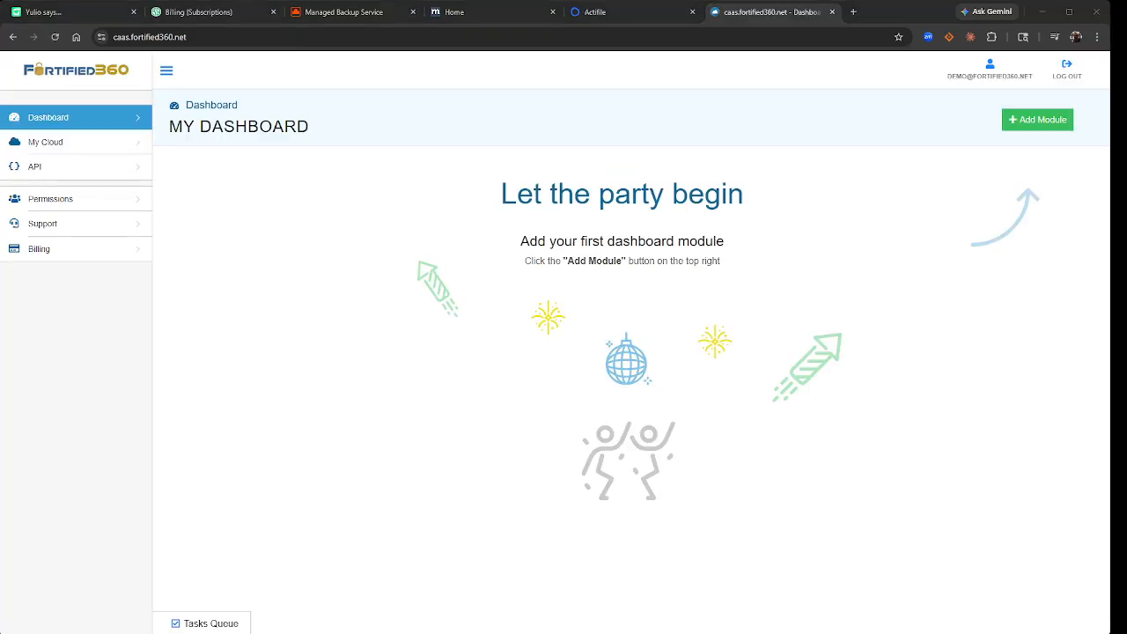
- Expand My Cloud, dismiss the Add Module form, and open Networks in the US-TX Texas zone
click(61, 148)
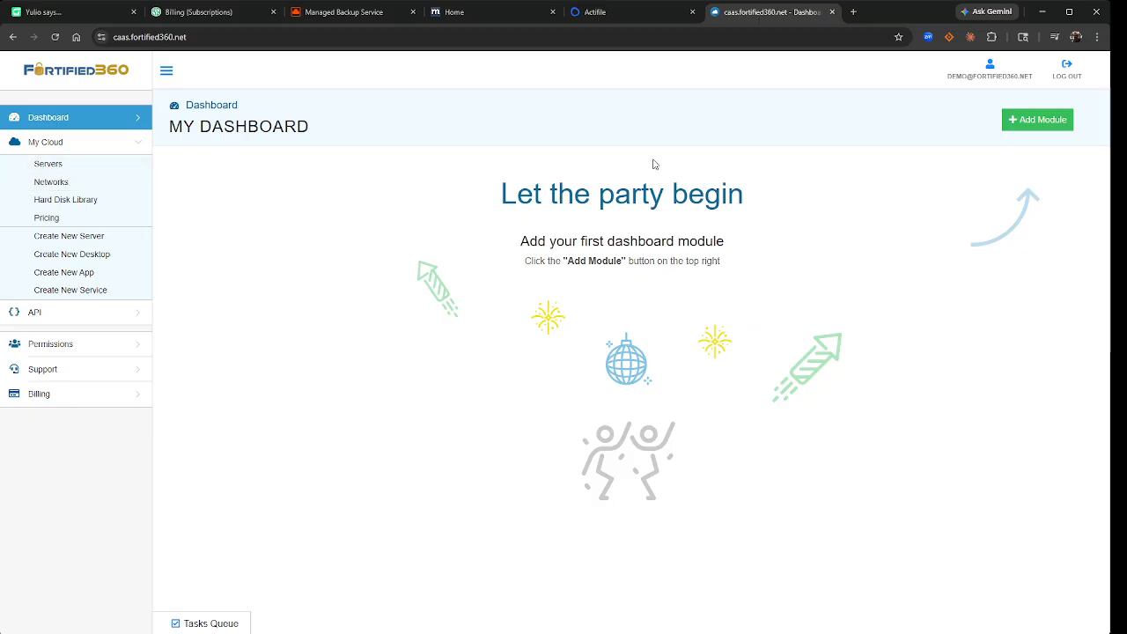
click(1017, 131)
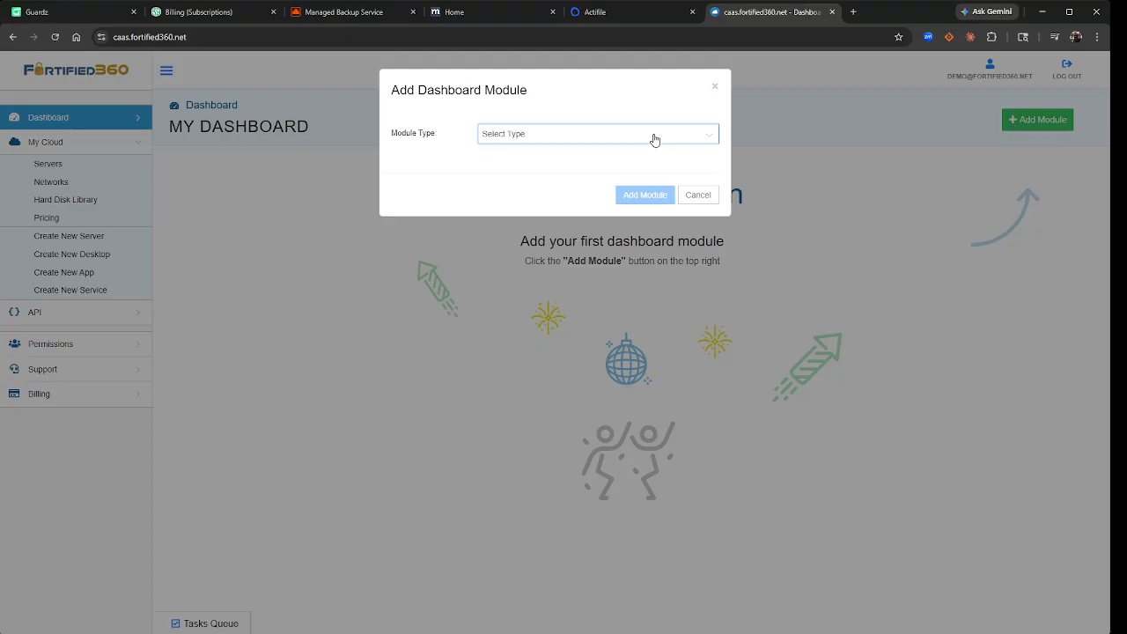
click(715, 87)
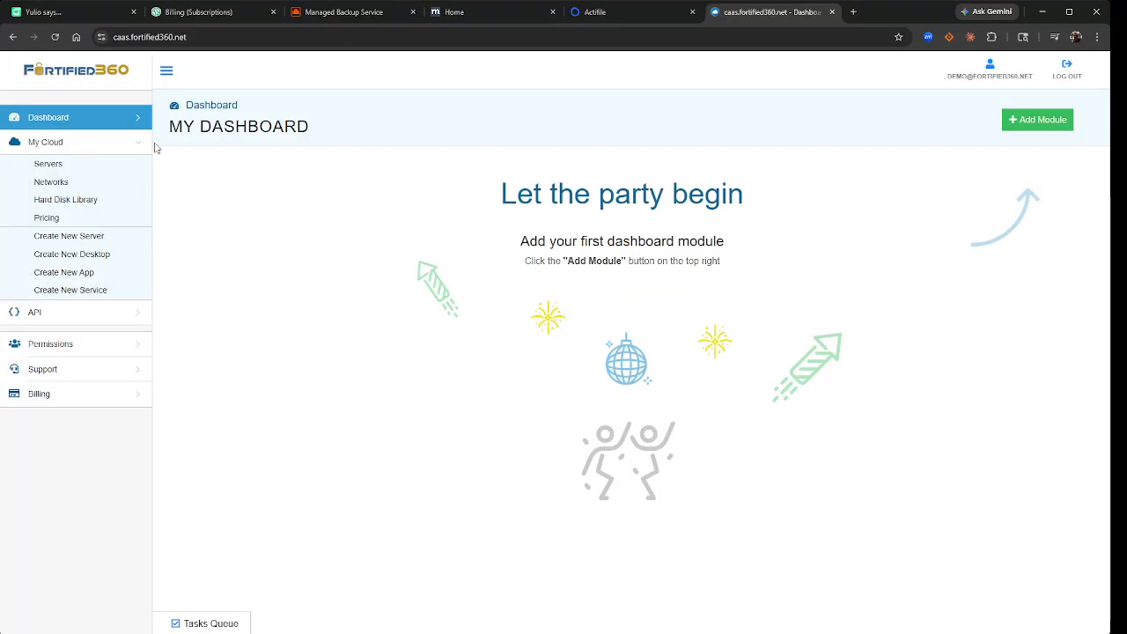
click(64, 182)
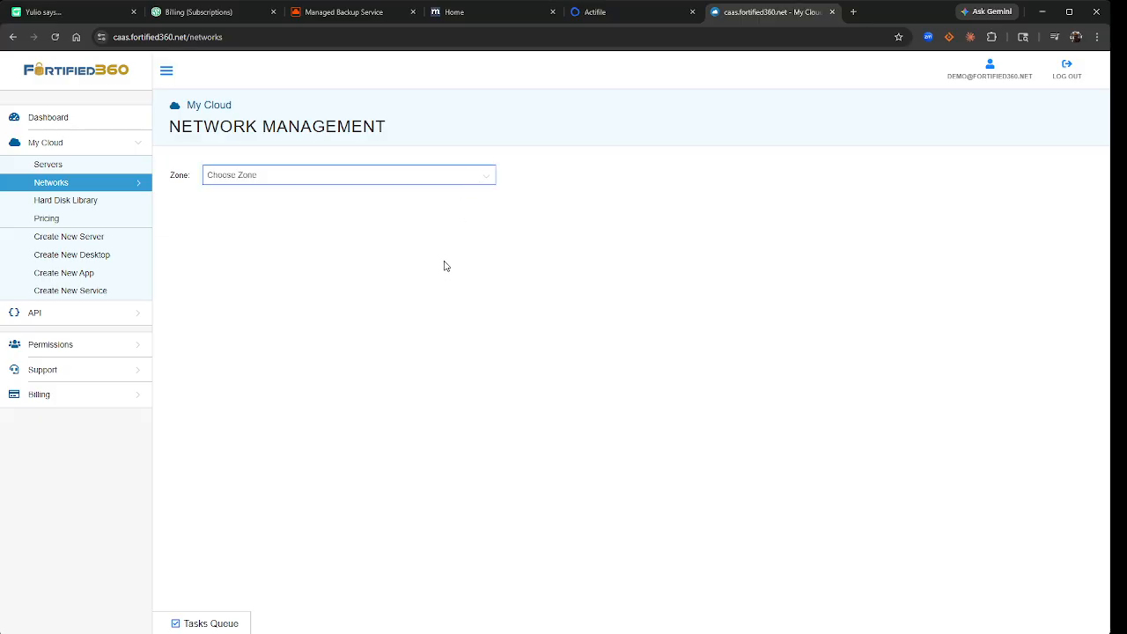
click(292, 470)
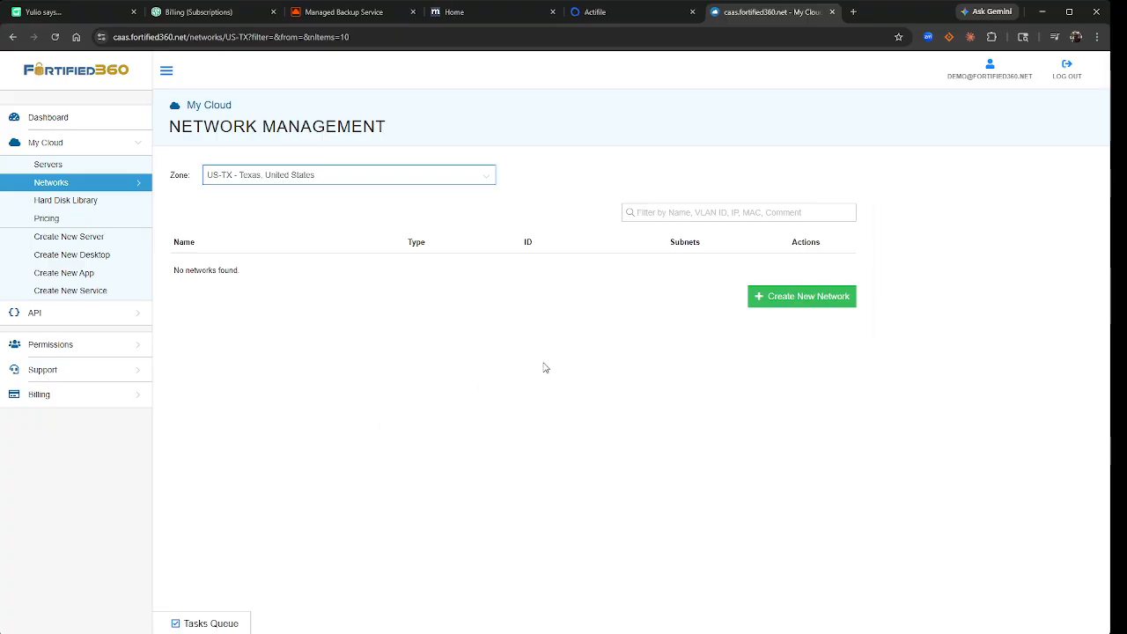
- Start a new network named demo with IP scope 192.168.0.0/24
click(793, 304)
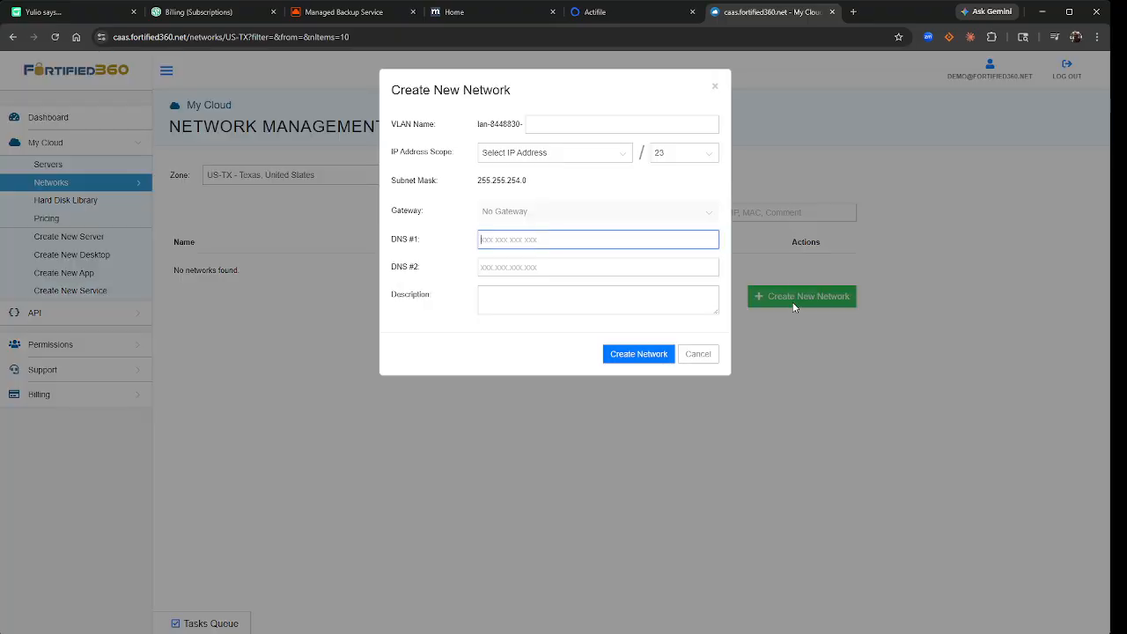
click(573, 125)
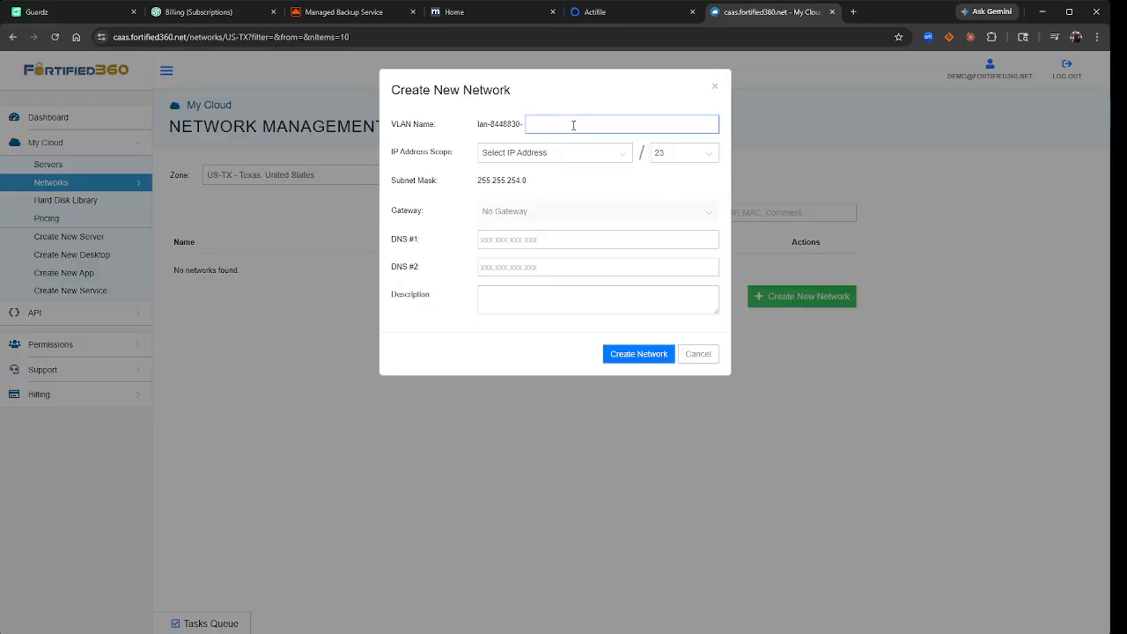
text(demo)
click(581, 155)
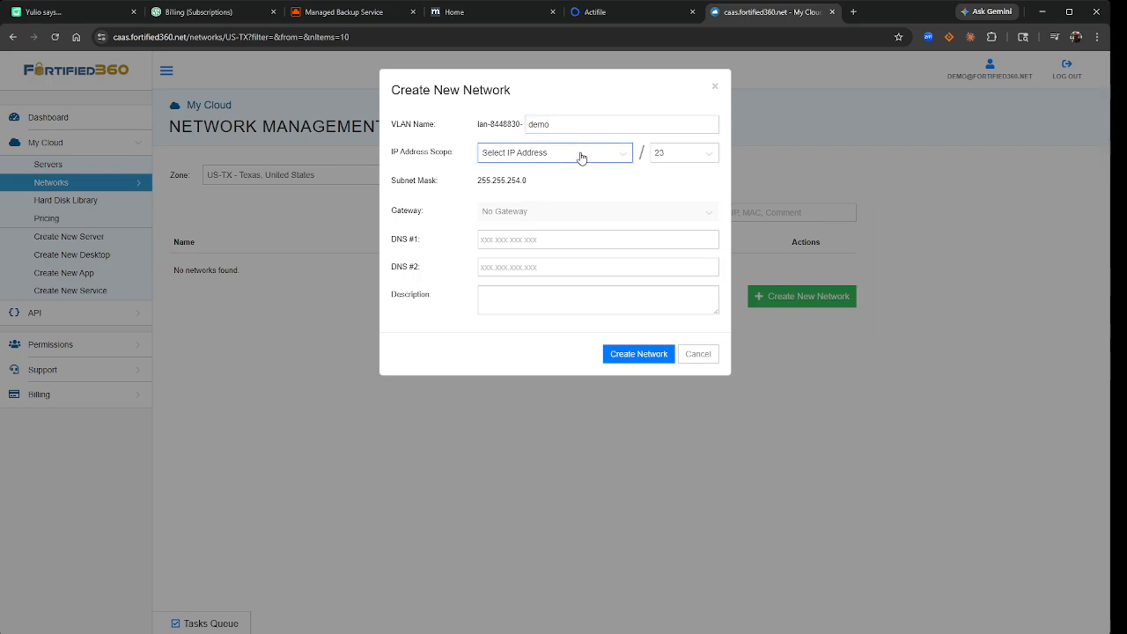
click(530, 213)
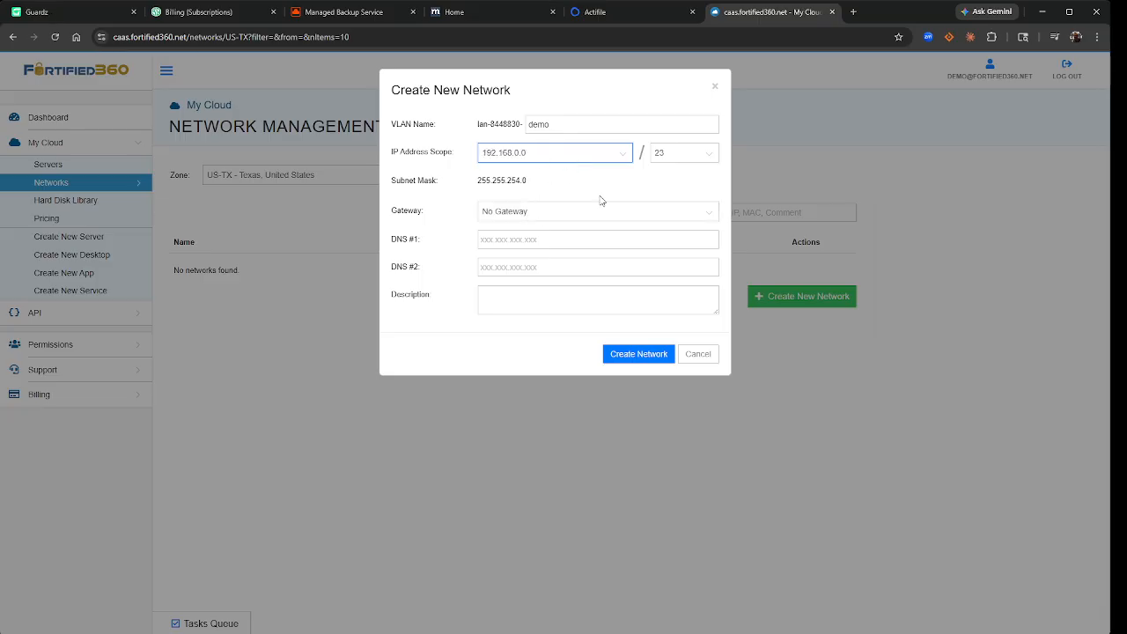
click(670, 159)
click(672, 187)
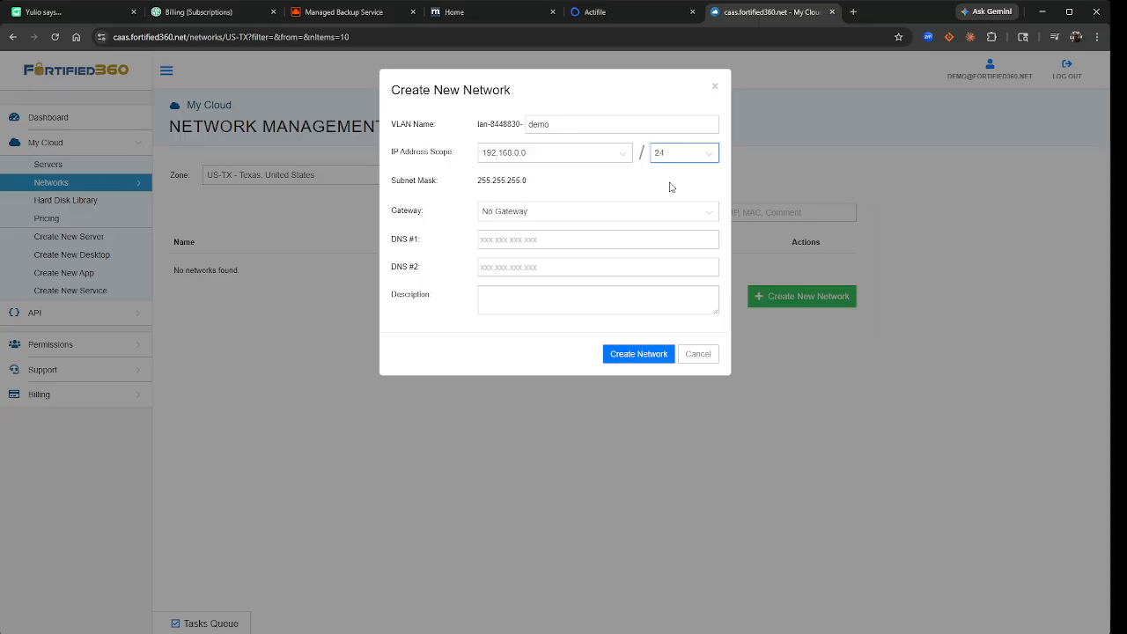
- Set gateway 192.168.0.1 and DNS 8.8.8.8, create the demo network, and begin a new server
click(583, 214)
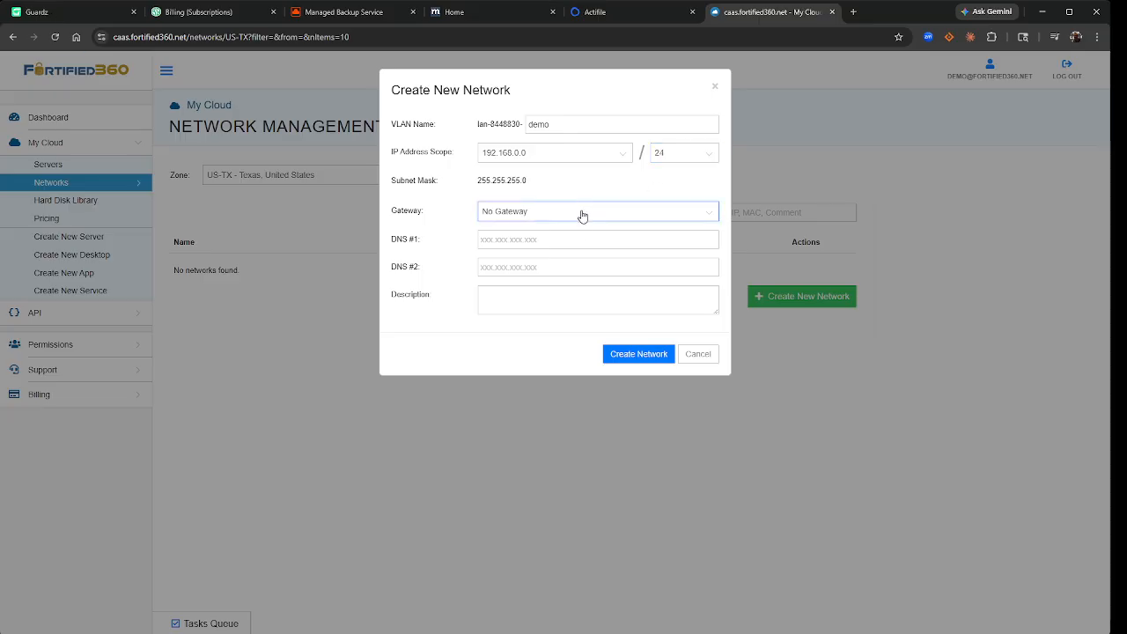
click(568, 245)
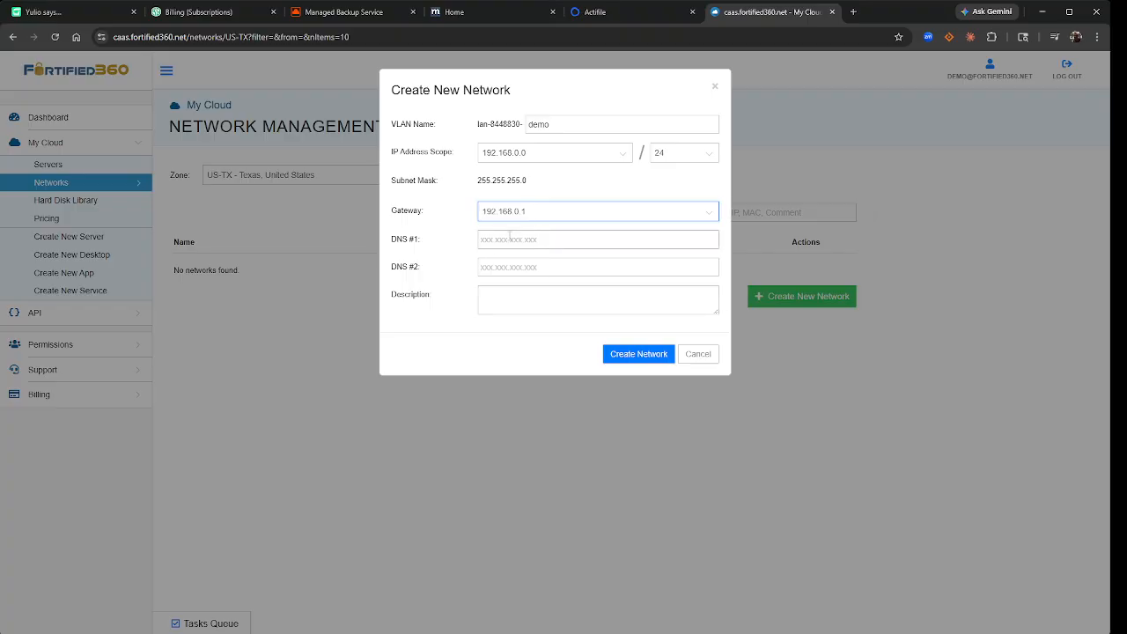
click(509, 238)
text(8.8.8.8)
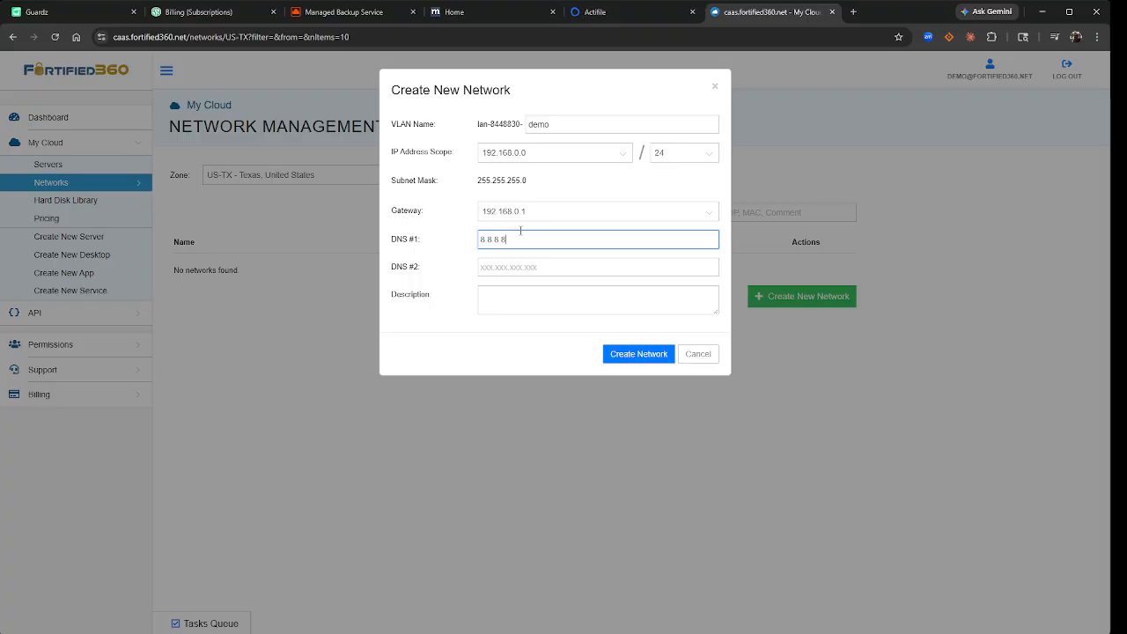
click(627, 357)
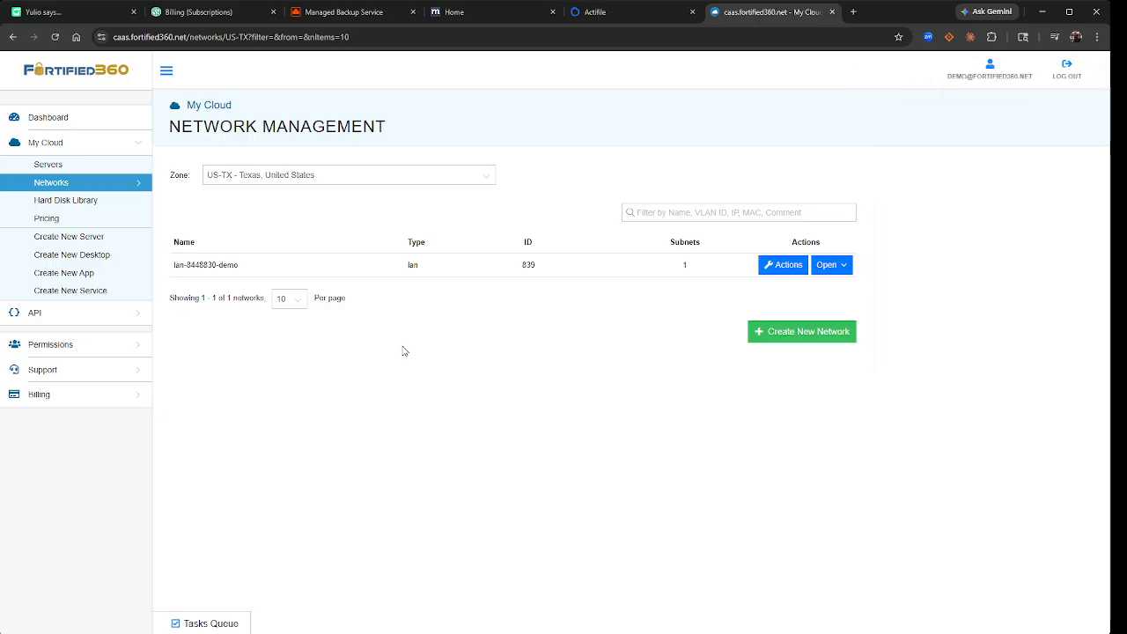
click(113, 237)
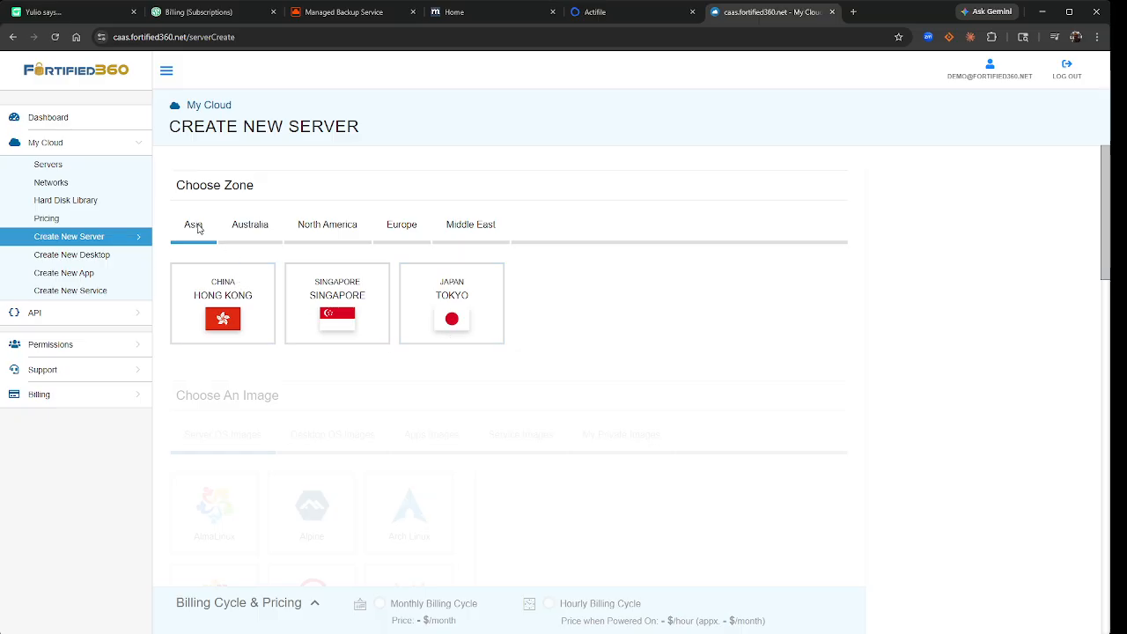
- Browse the region tabs, then pick the United States Texas zone under North America
click(252, 230)
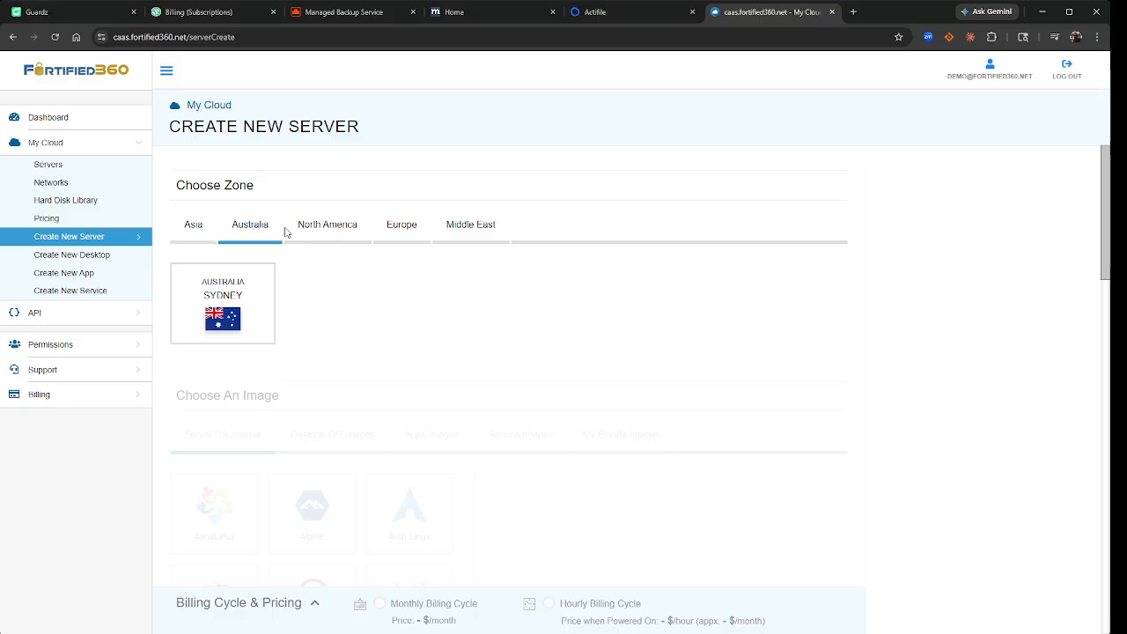
click(327, 230)
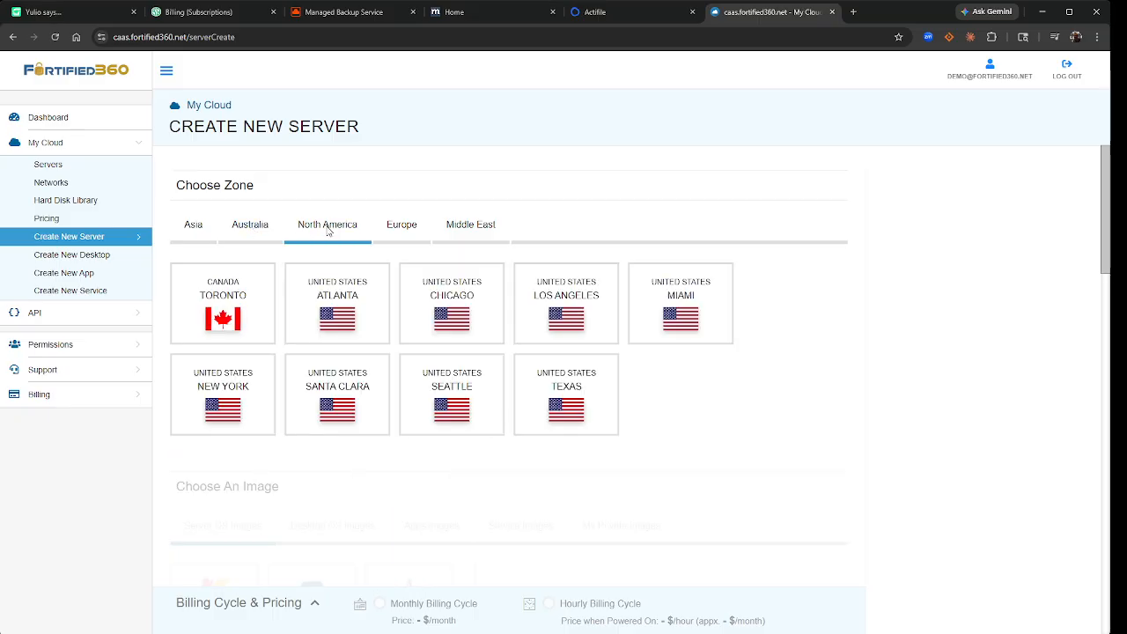
click(395, 229)
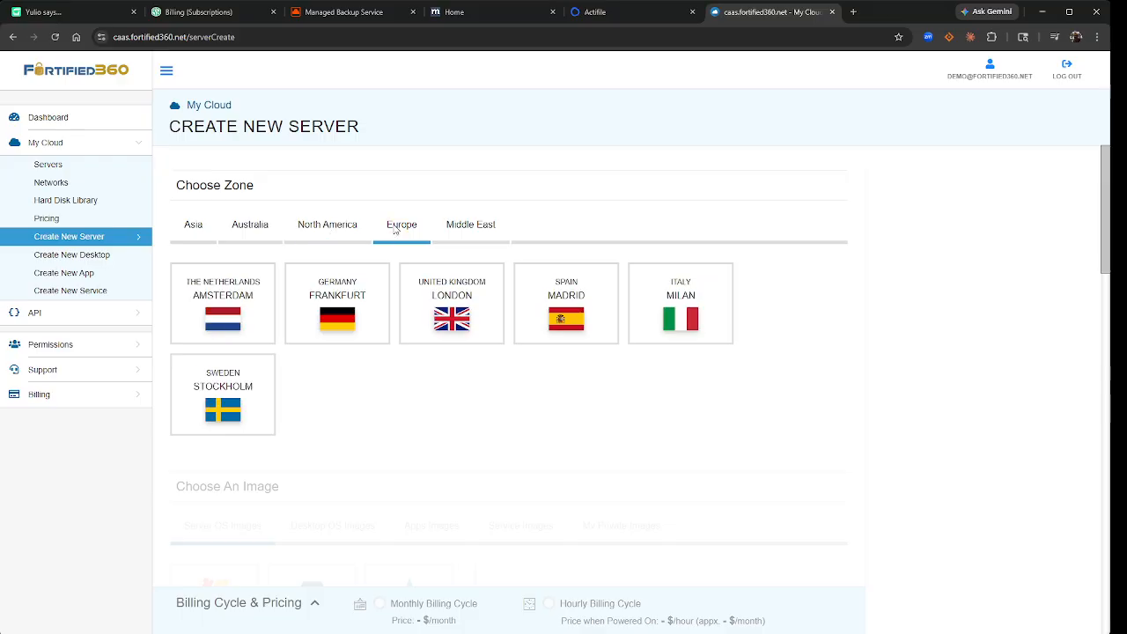
click(467, 229)
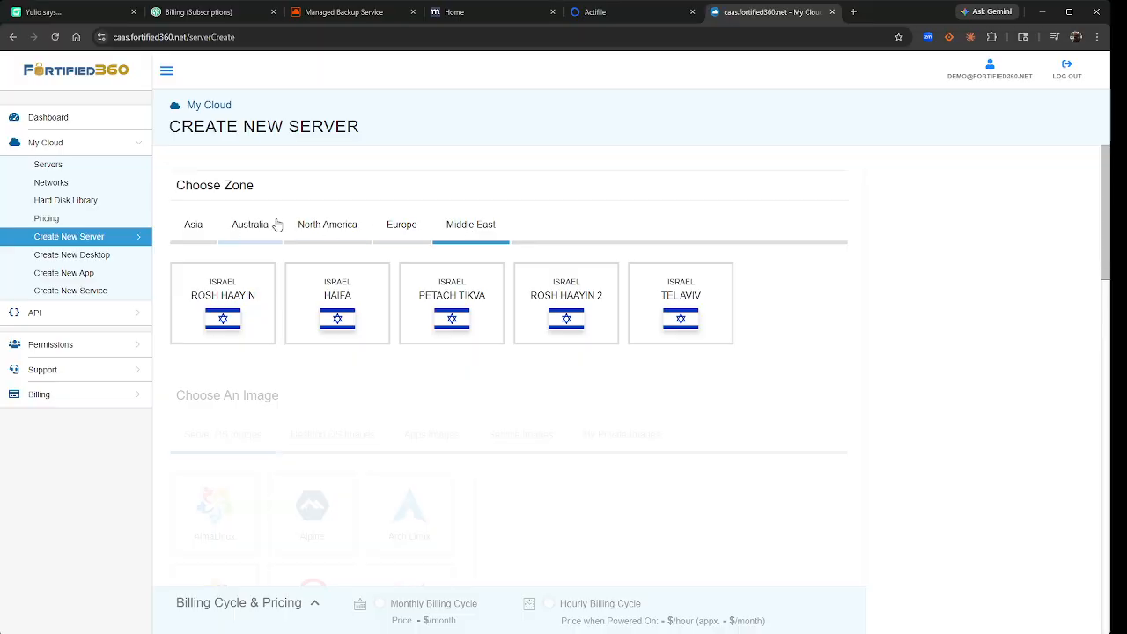
click(335, 226)
click(573, 374)
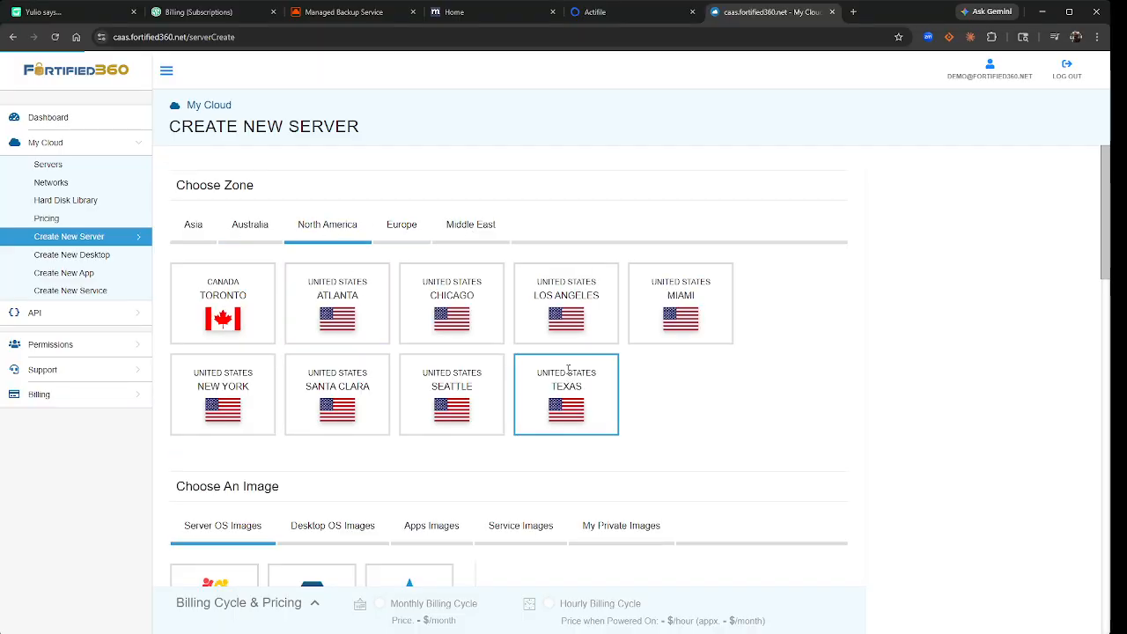
scroll(712, 379, down, 3)
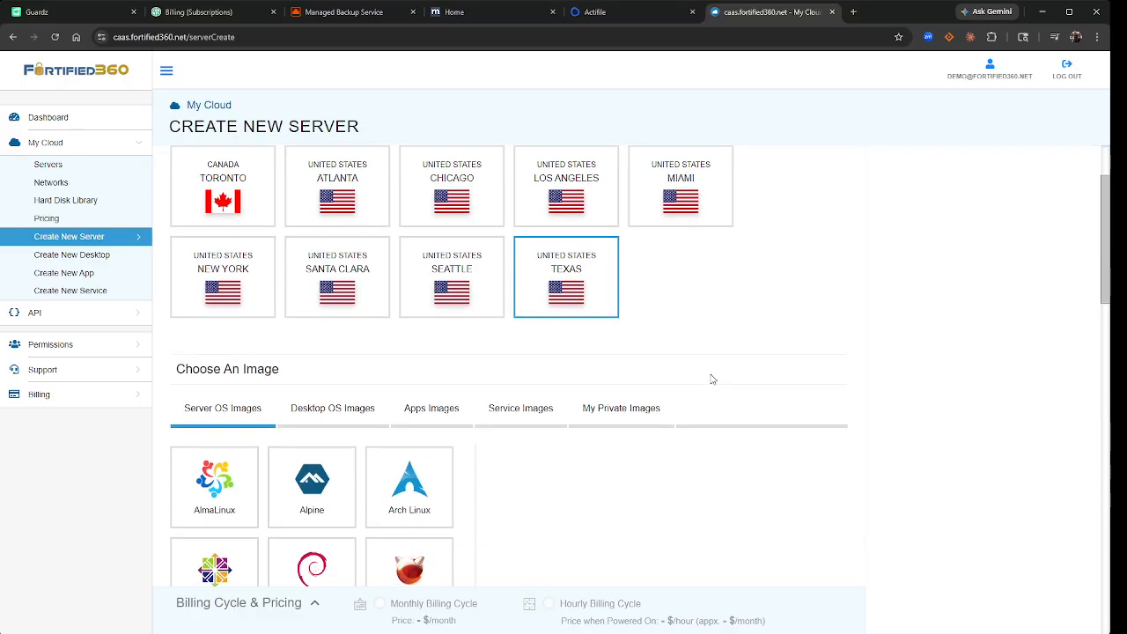
scroll(712, 380, down, 1)
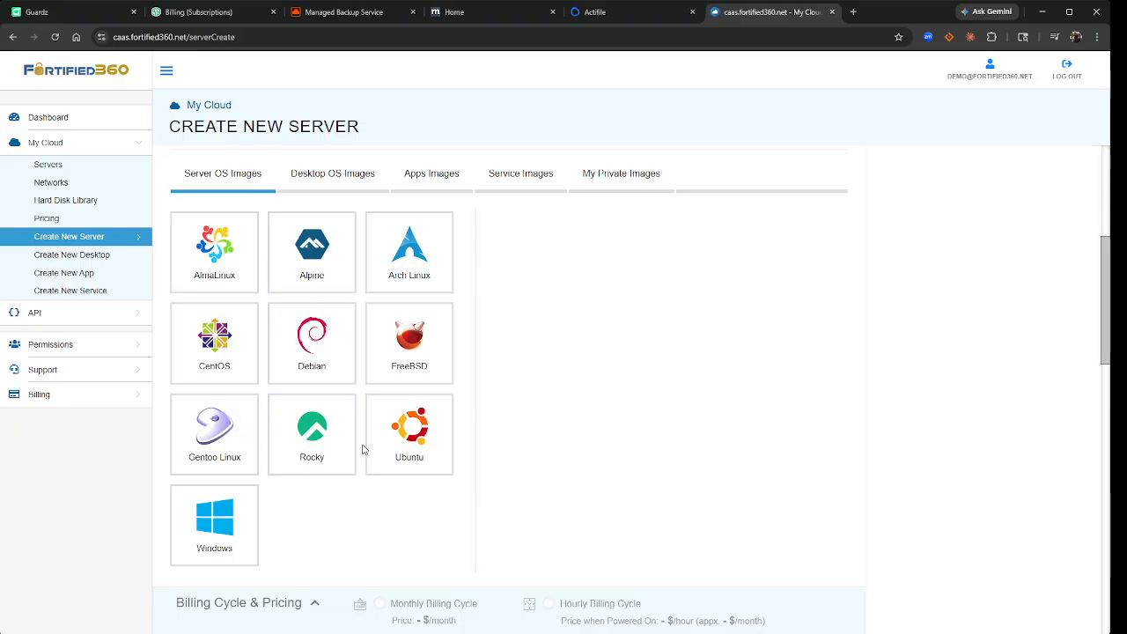
click(317, 180)
click(455, 182)
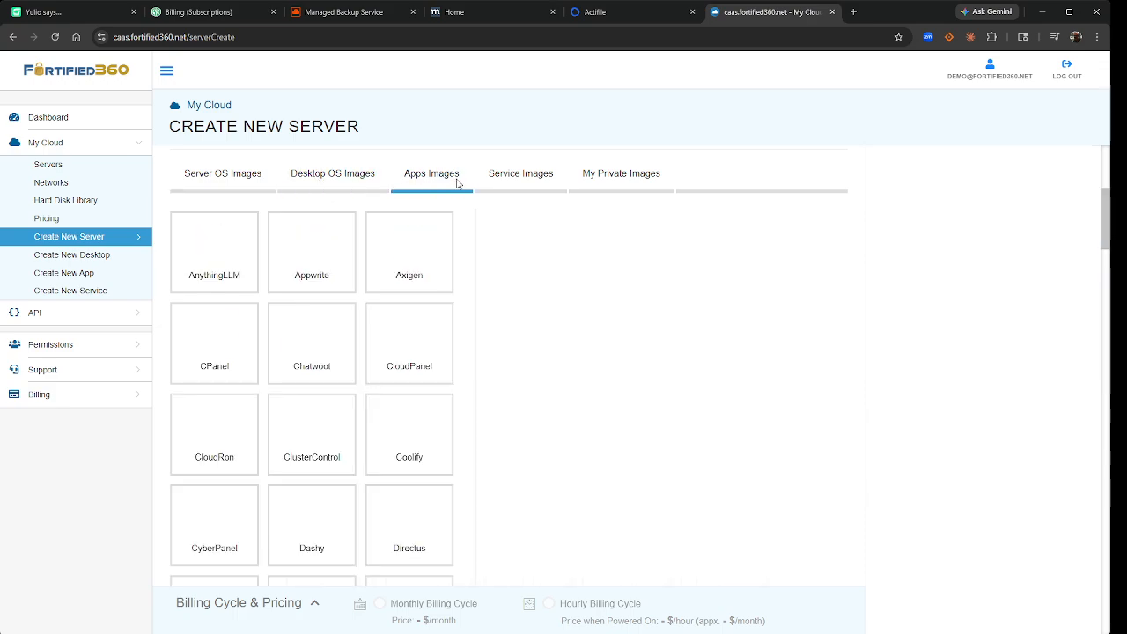
click(549, 179)
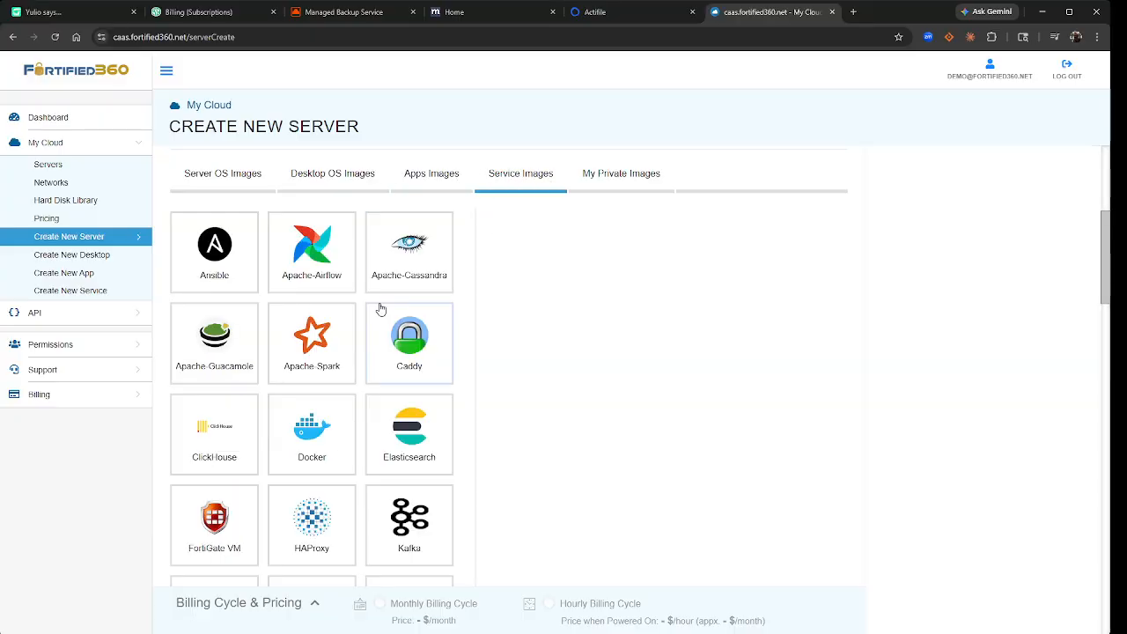
scroll(461, 353, down, 2)
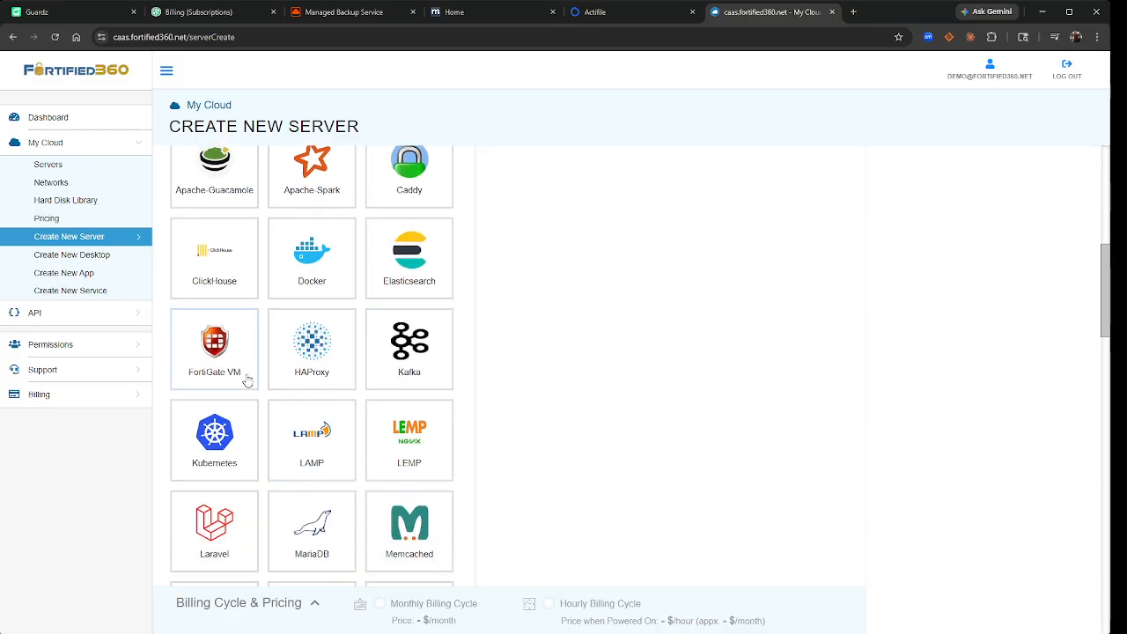
scroll(249, 380, down, 1)
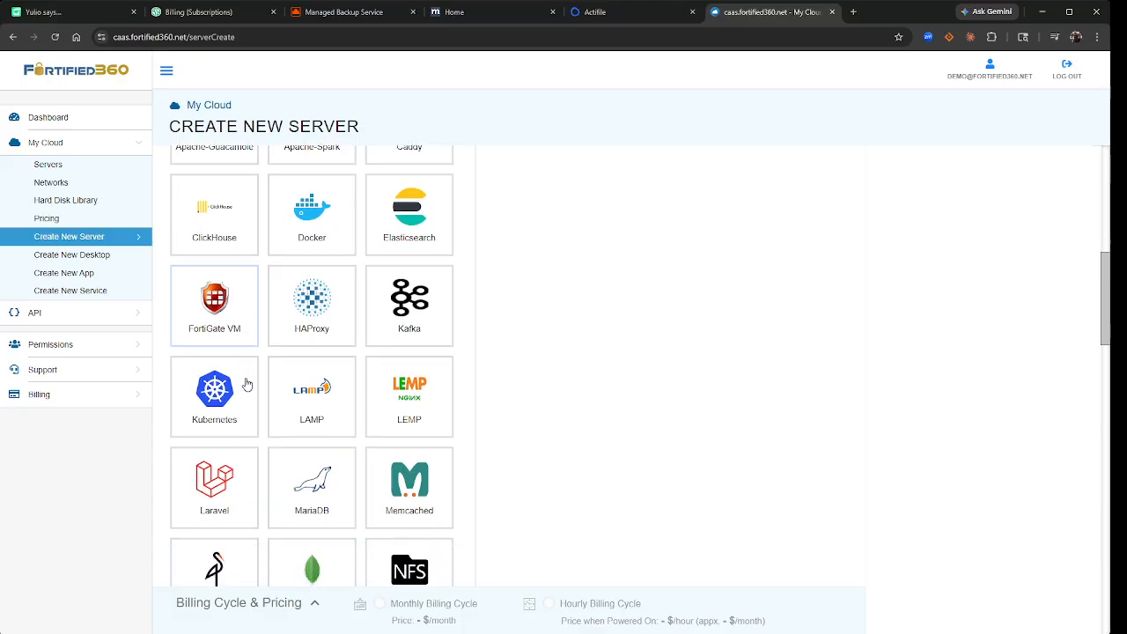
scroll(251, 378, down, 2)
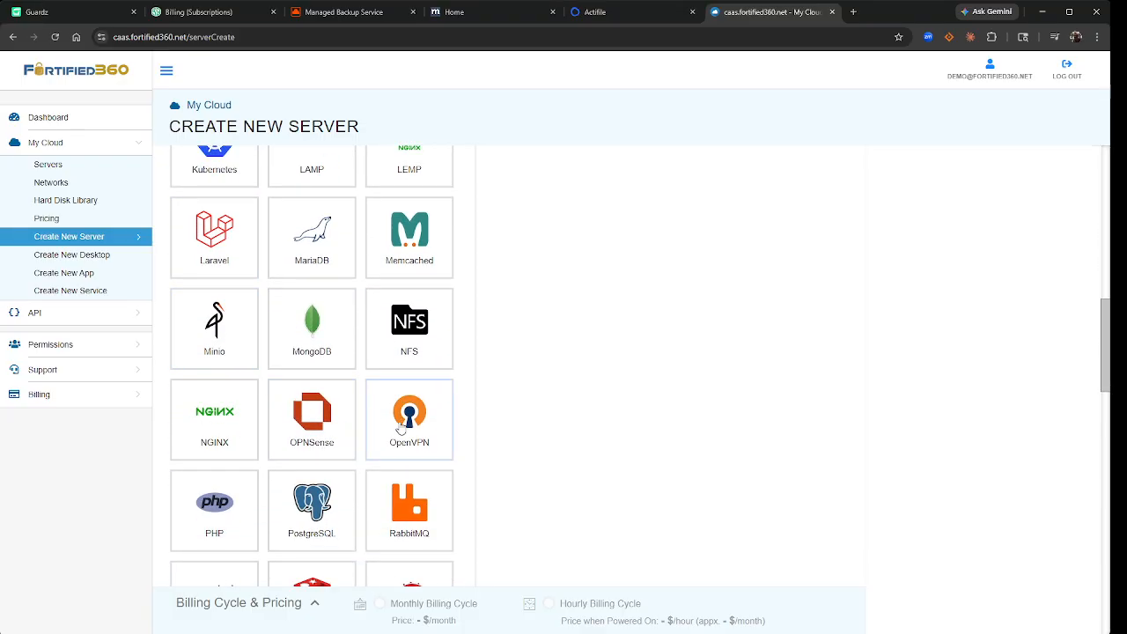
scroll(400, 428, down, 3)
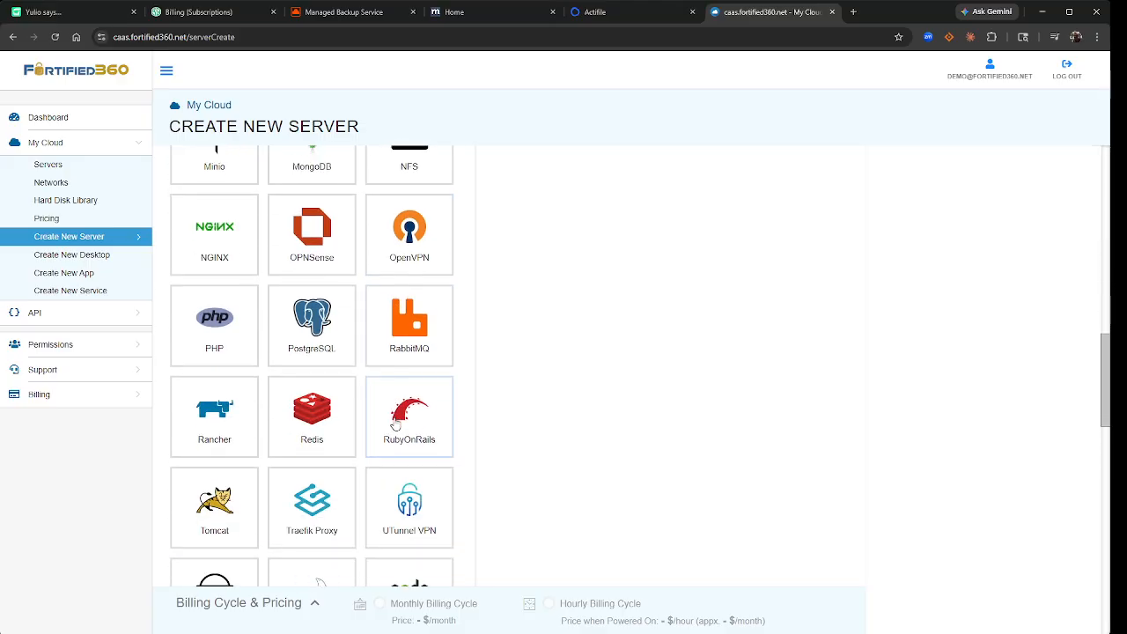
scroll(396, 425, down, 1)
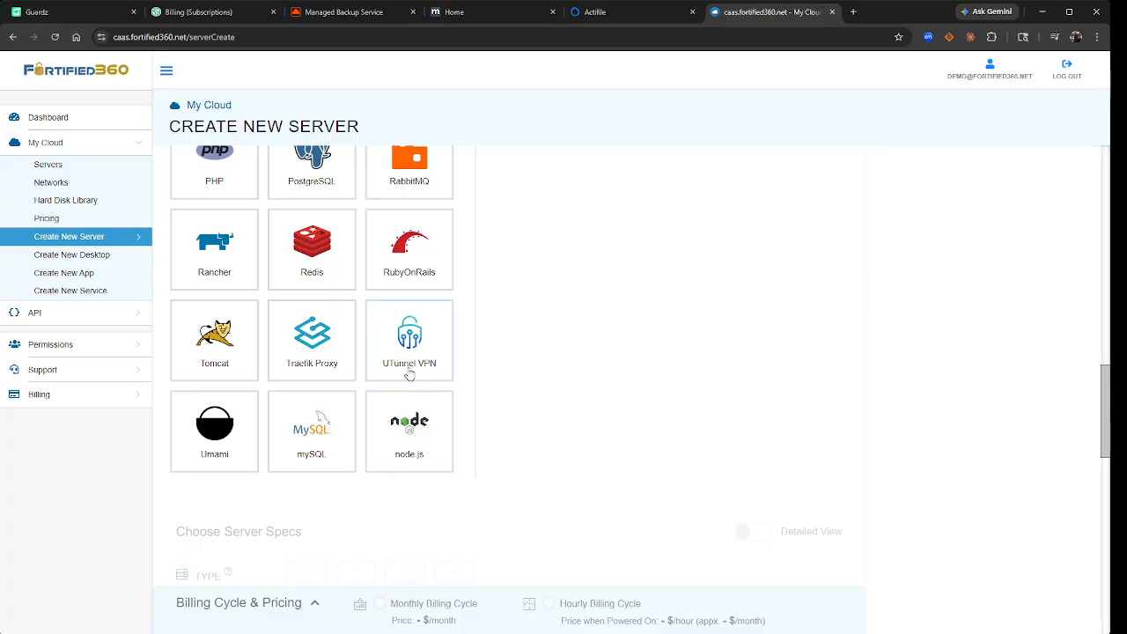
scroll(409, 375, up, 9)
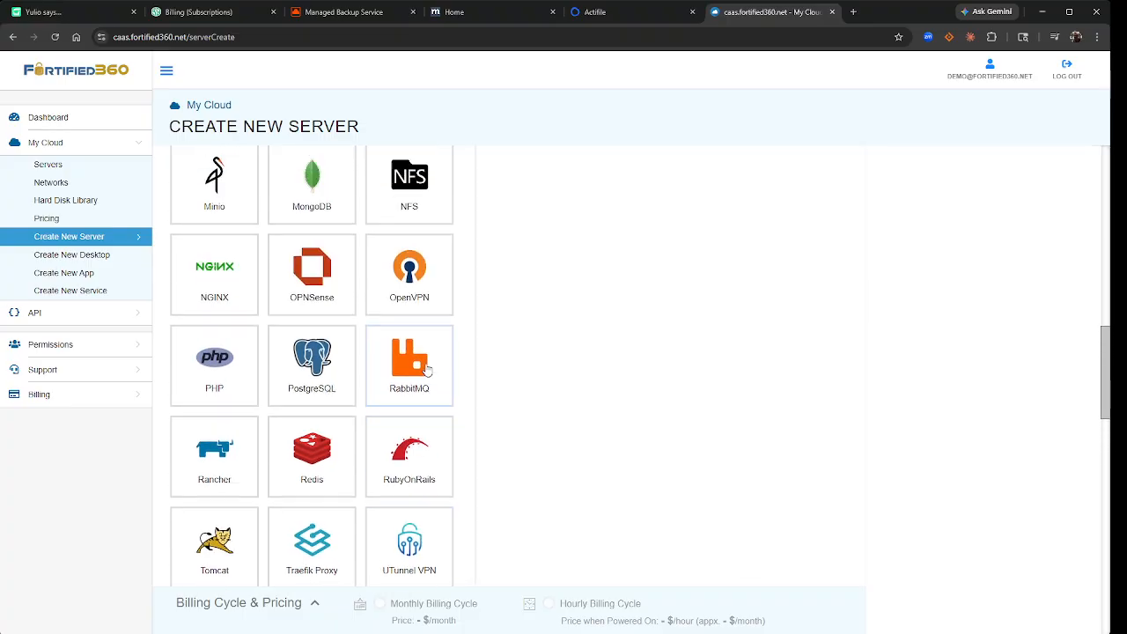
scroll(425, 368, up, 1)
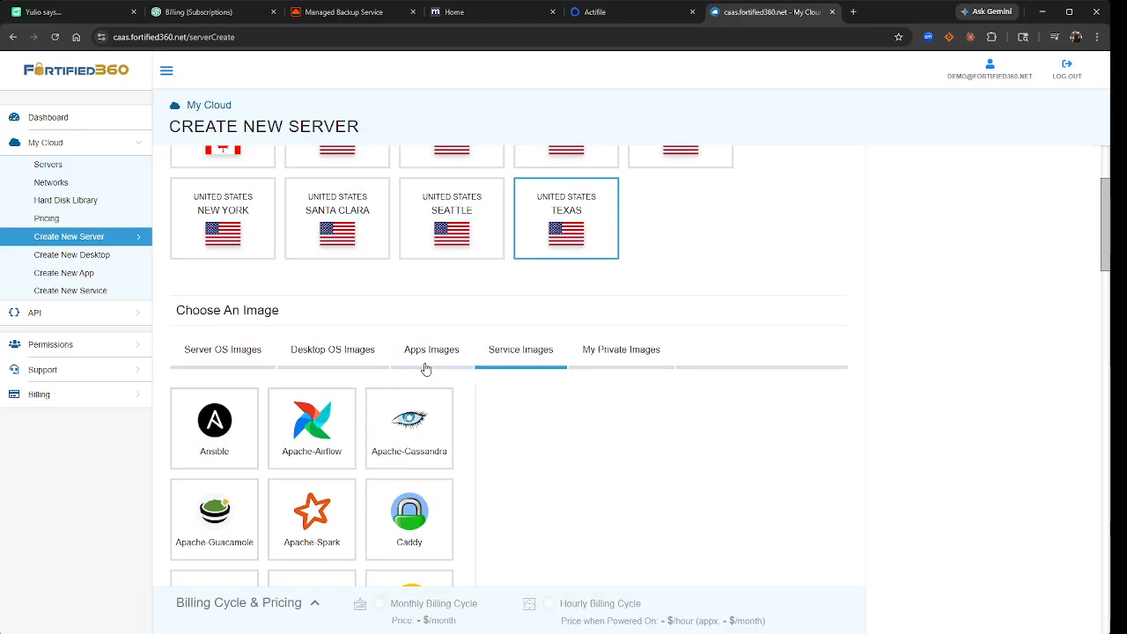
- Choose the Windows server image, keeping version 2025_standard 64bit
click(237, 356)
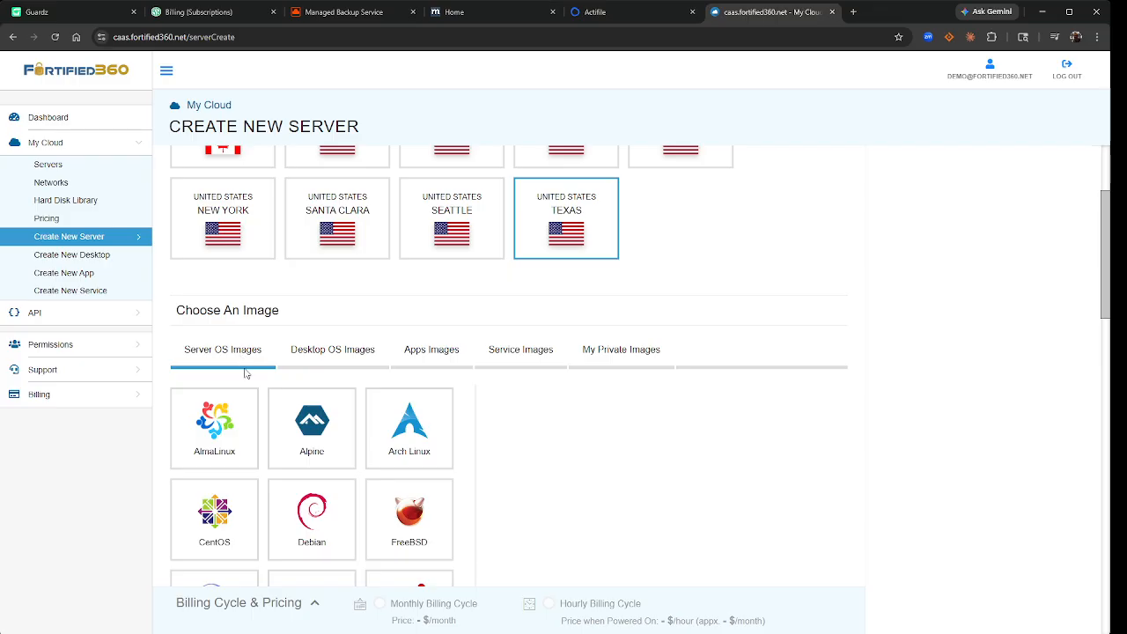
scroll(506, 465, down, 2)
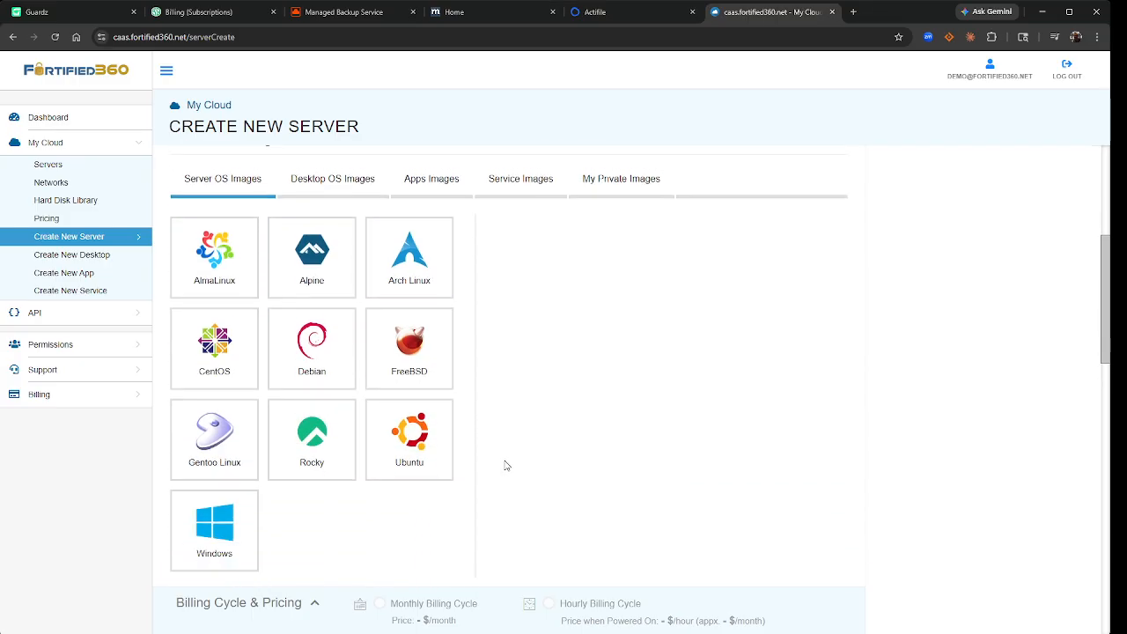
click(246, 526)
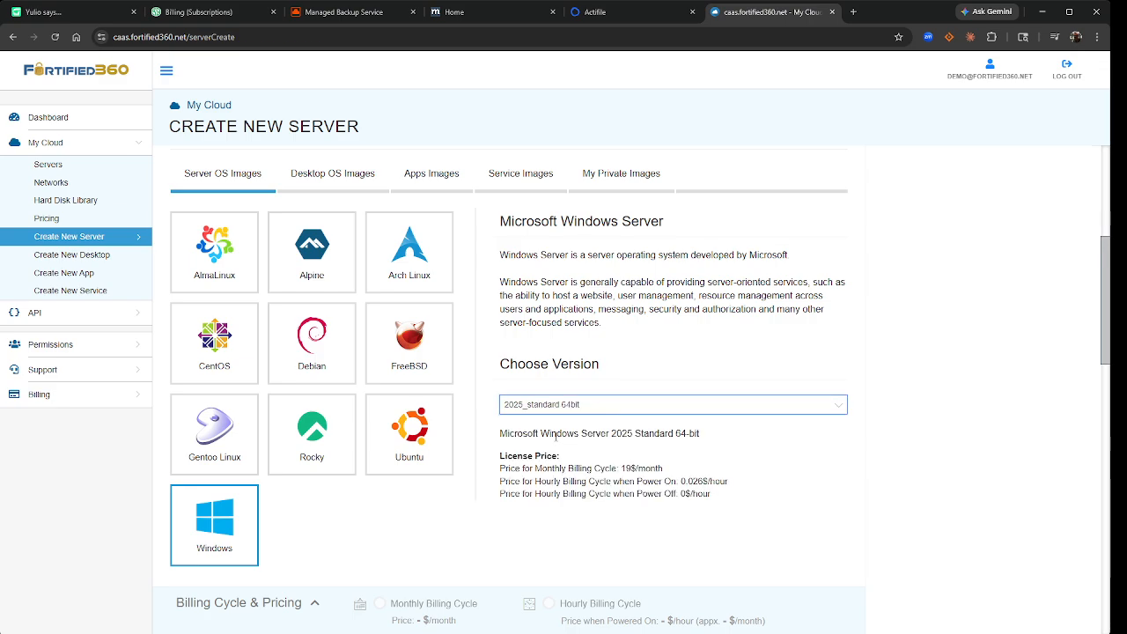
scroll(601, 427, down, 1)
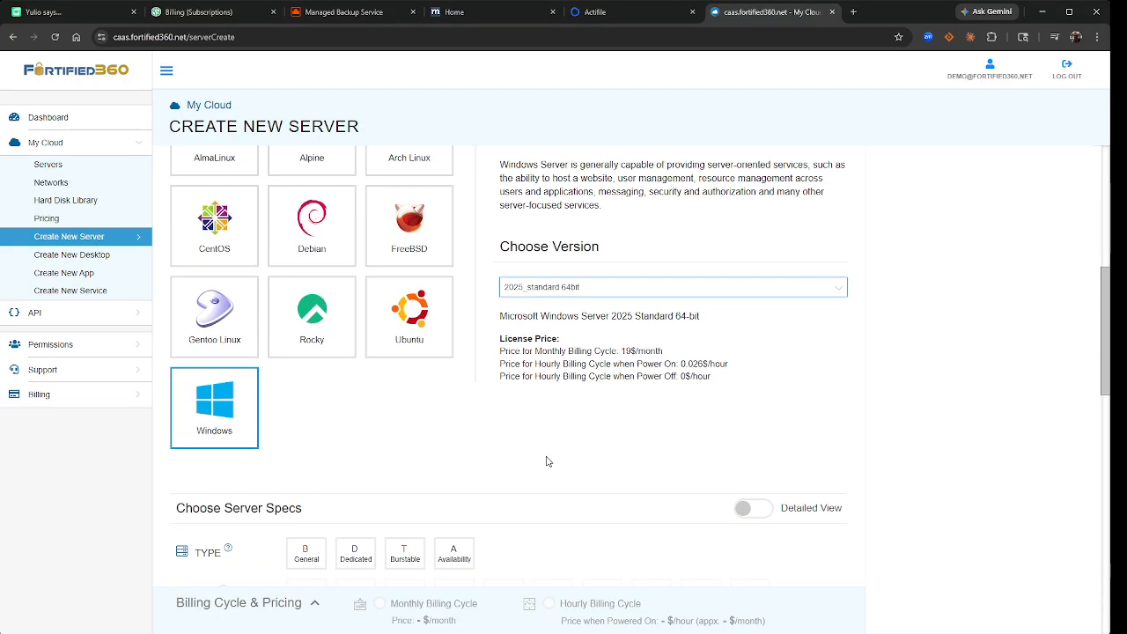
scroll(536, 493, down, 1)
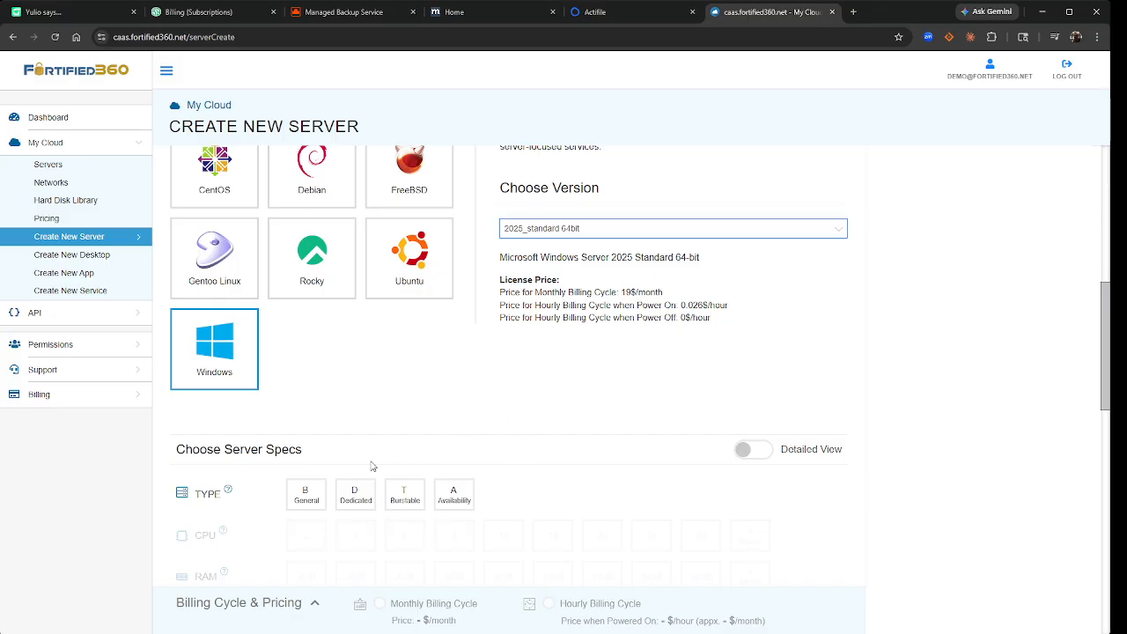
- Pick General type with 4 CPUs, 16GB RAM and a 250GB first SSD, plus a second 5GB SSD
click(309, 499)
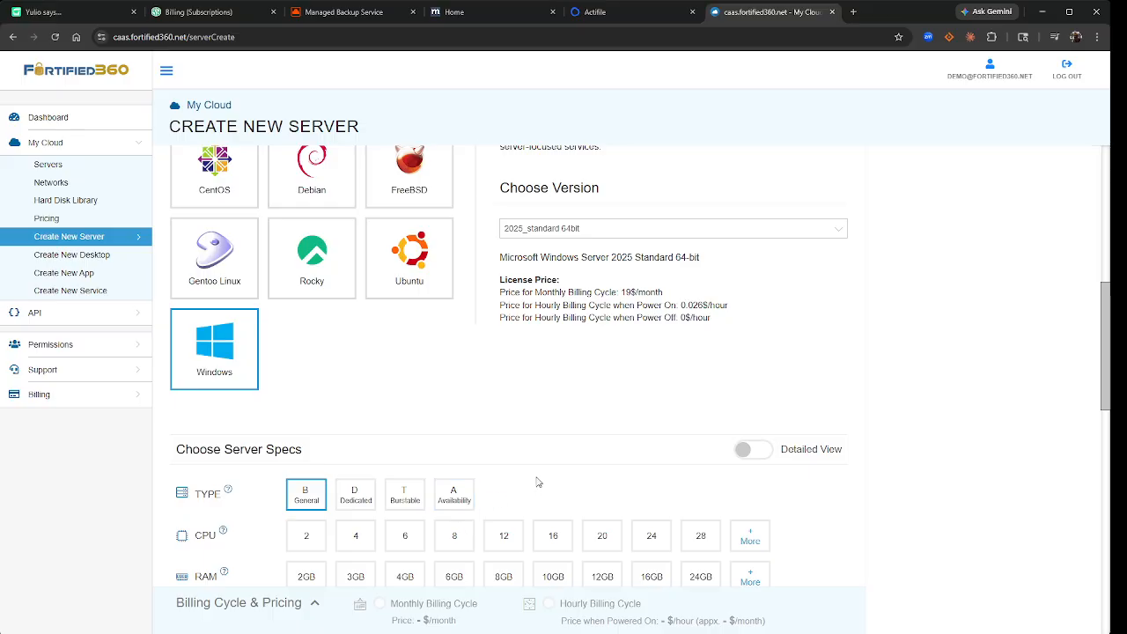
scroll(538, 481, down, 1)
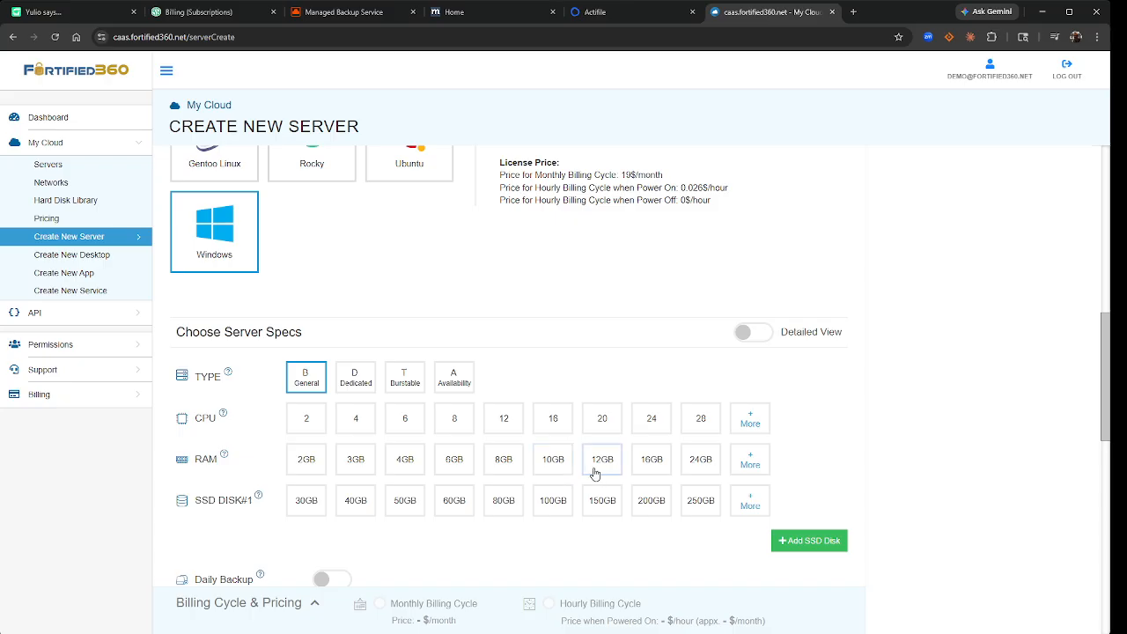
click(361, 428)
click(656, 463)
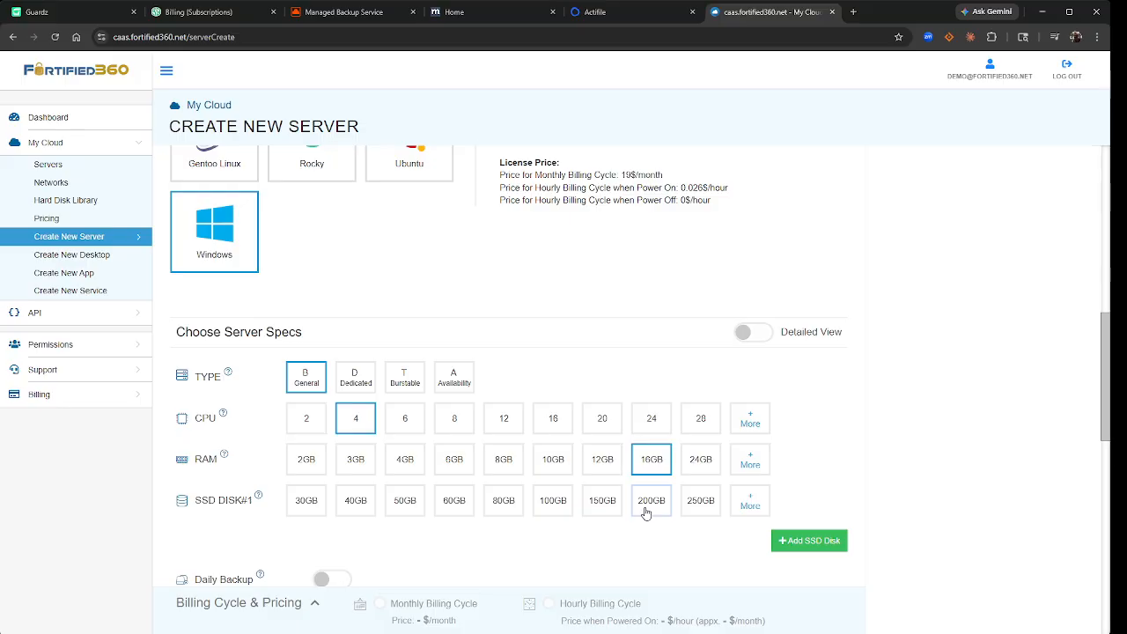
click(692, 500)
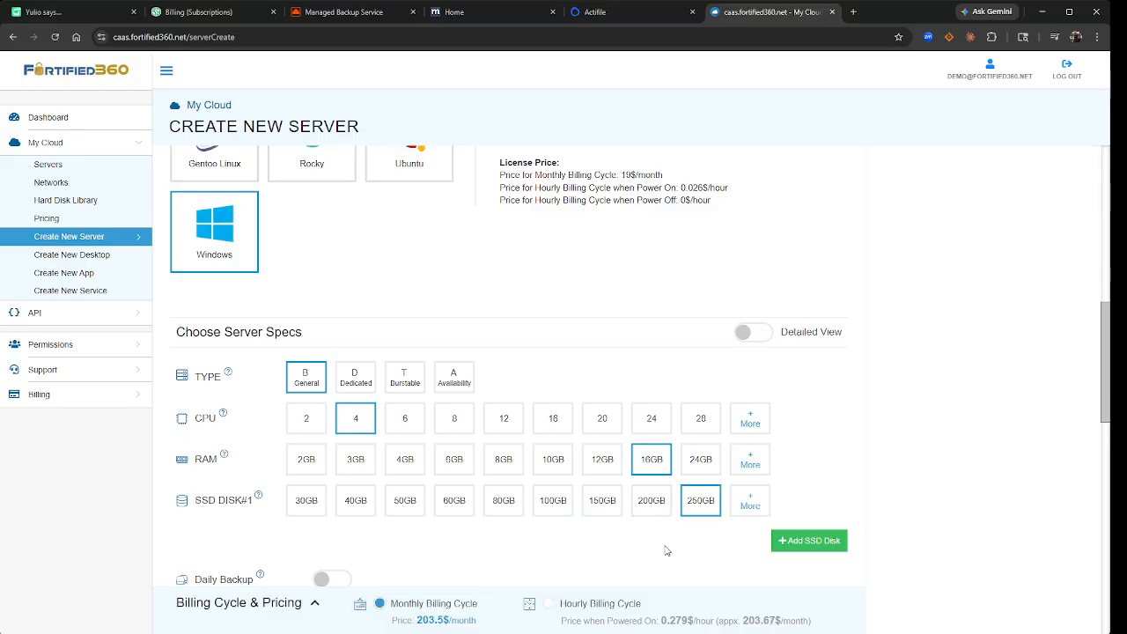
scroll(667, 551, down, 1)
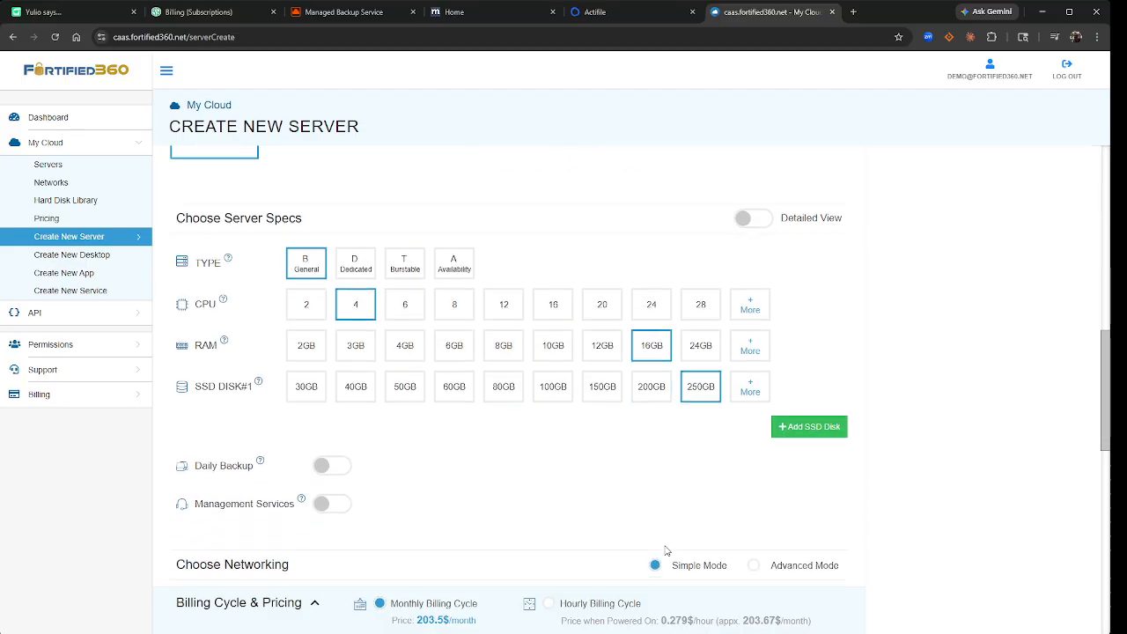
click(829, 424)
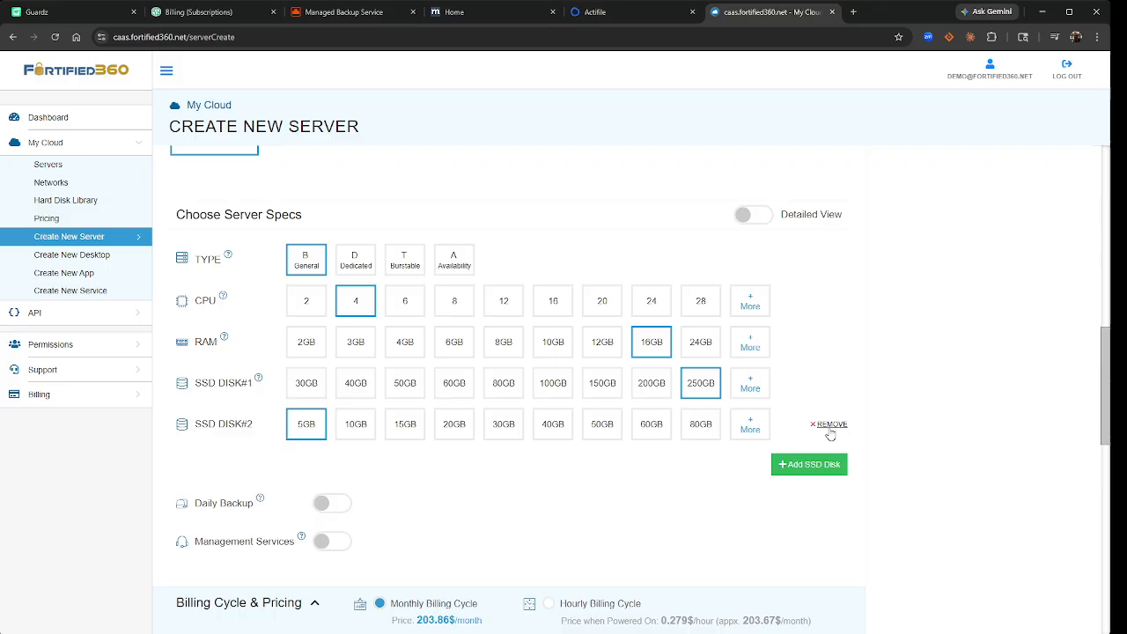
- Remove the second SSD disk, leaving one 250GB disk at 203.5$/month
click(751, 427)
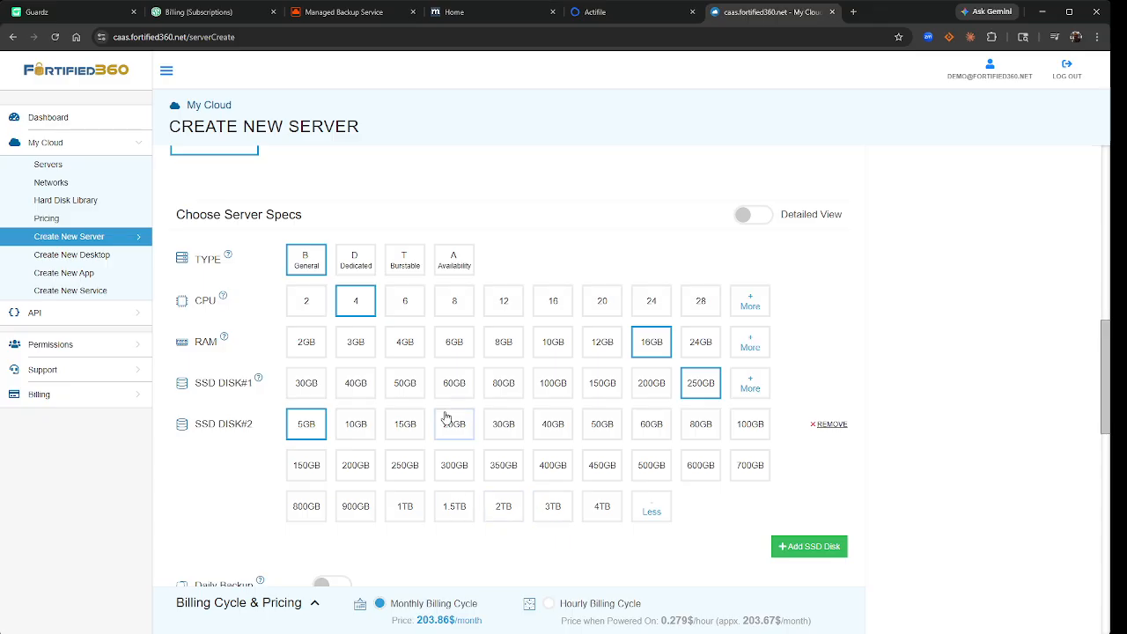
click(821, 424)
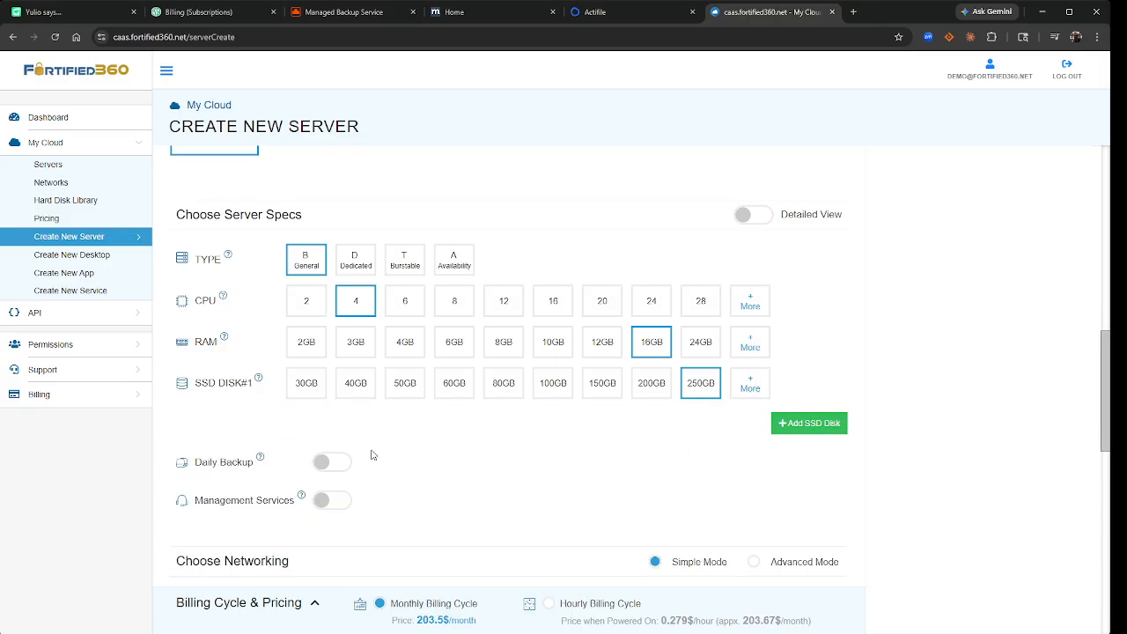
- Turn on Daily Backup, raising the server price to 220.15$/month
click(337, 465)
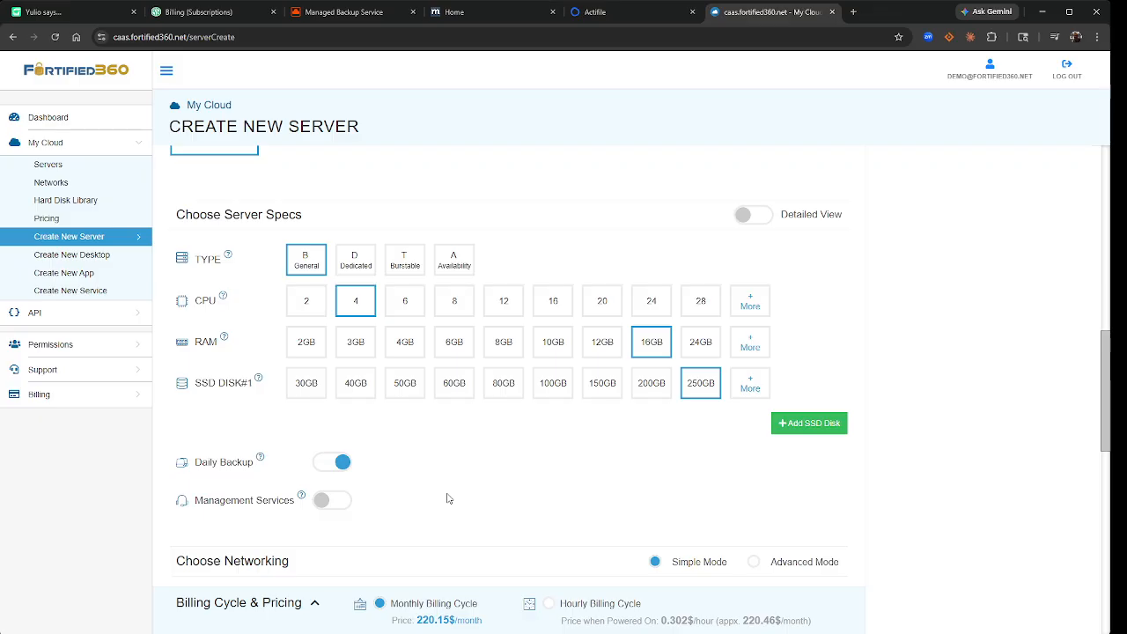
scroll(448, 498, down, 1)
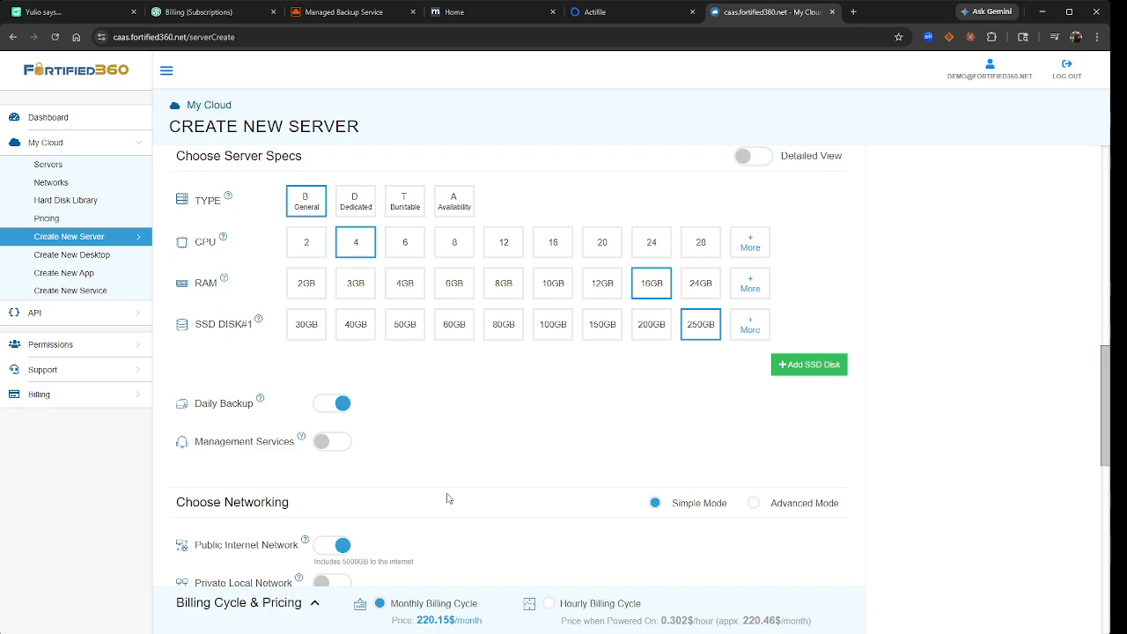
scroll(449, 495, down, 2)
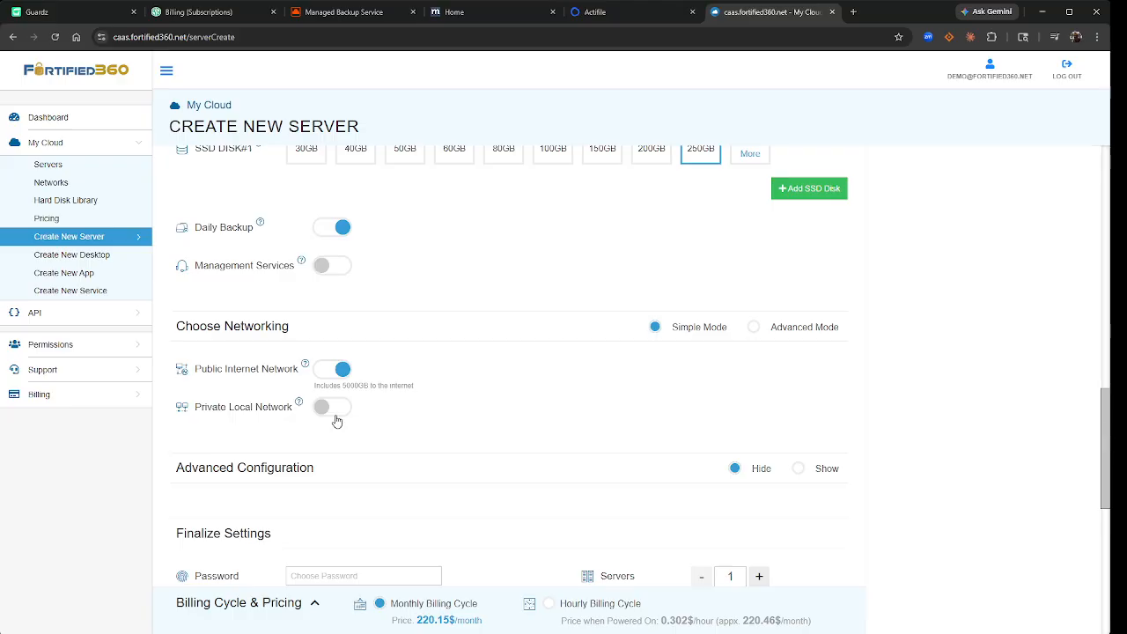
- Enable private networking in Advanced Mode and add a NIC on the demo LAN at 192.168.0.10
click(339, 410)
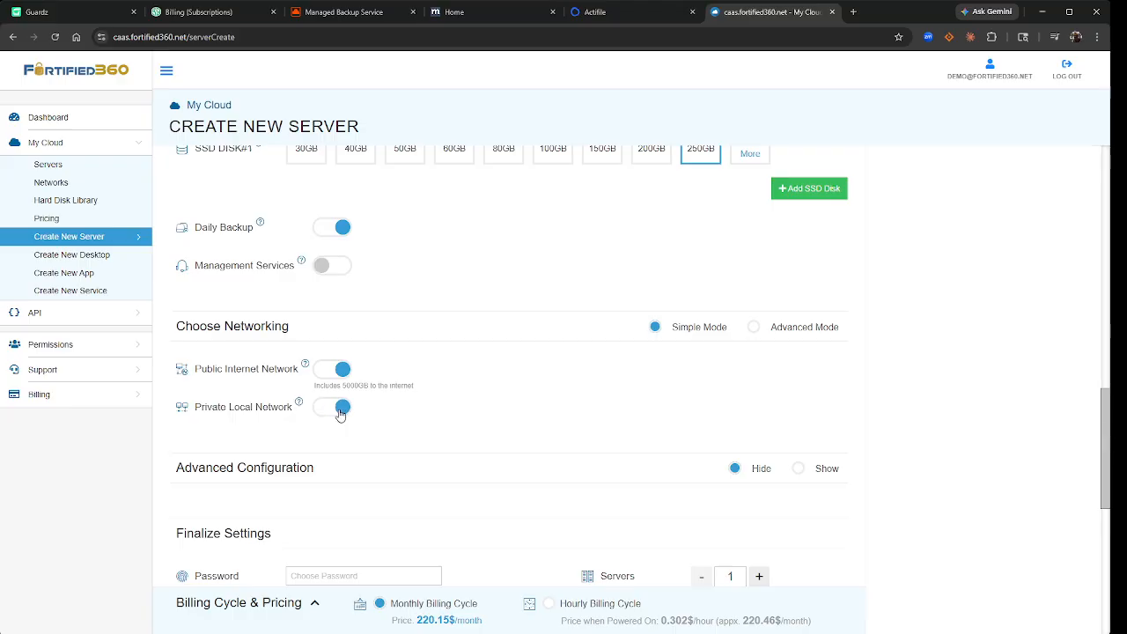
click(753, 327)
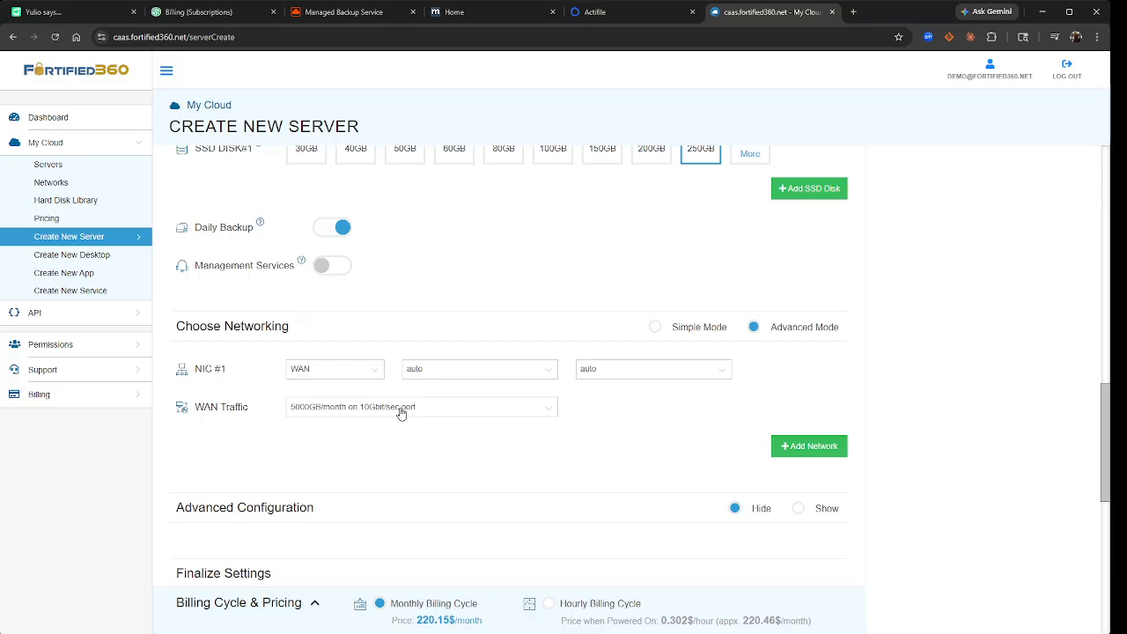
click(791, 450)
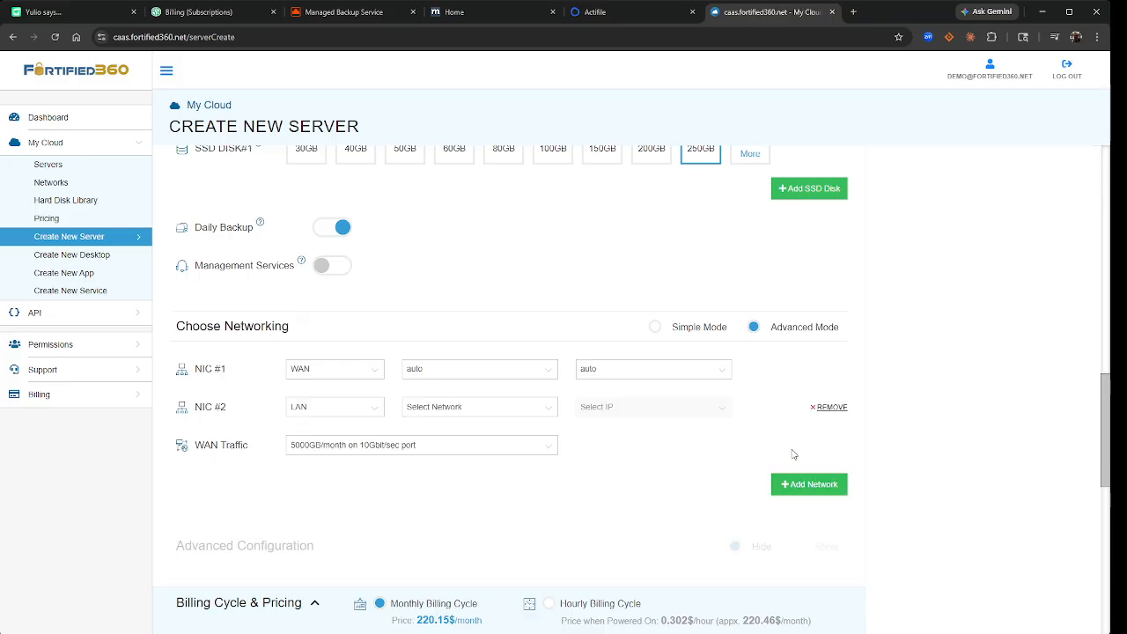
click(458, 411)
click(458, 442)
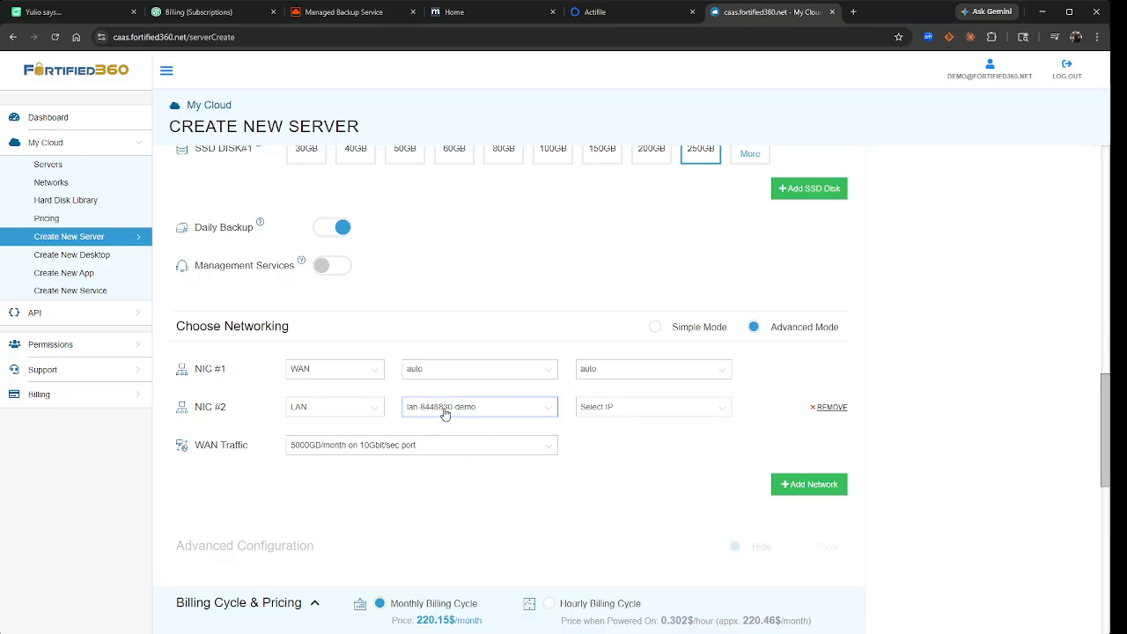
click(647, 420)
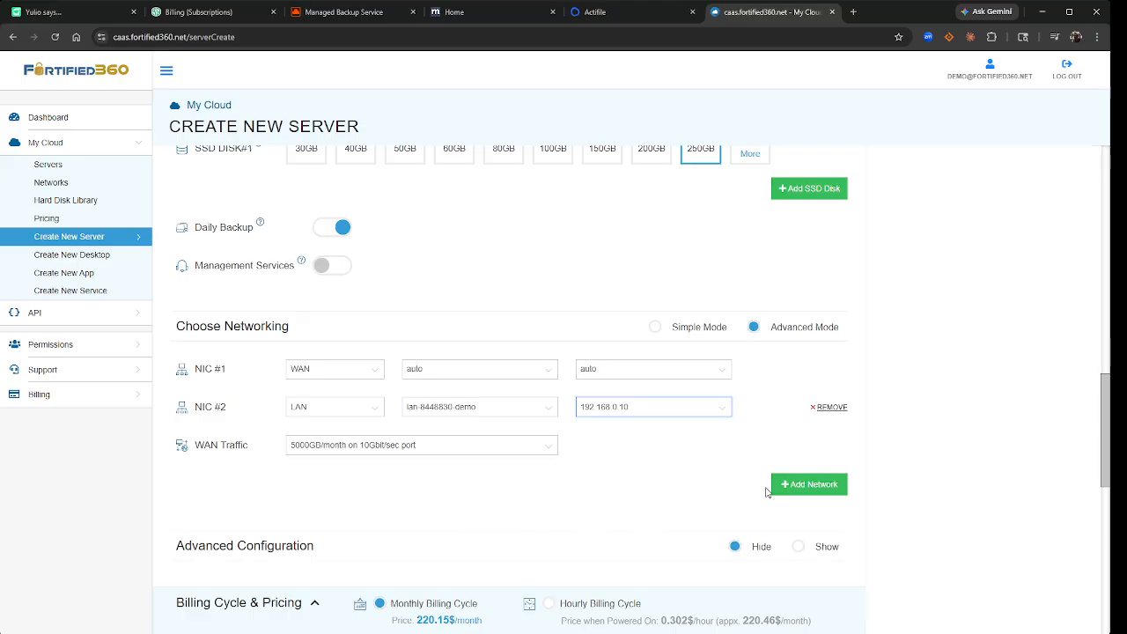
scroll(650, 478, down, 2)
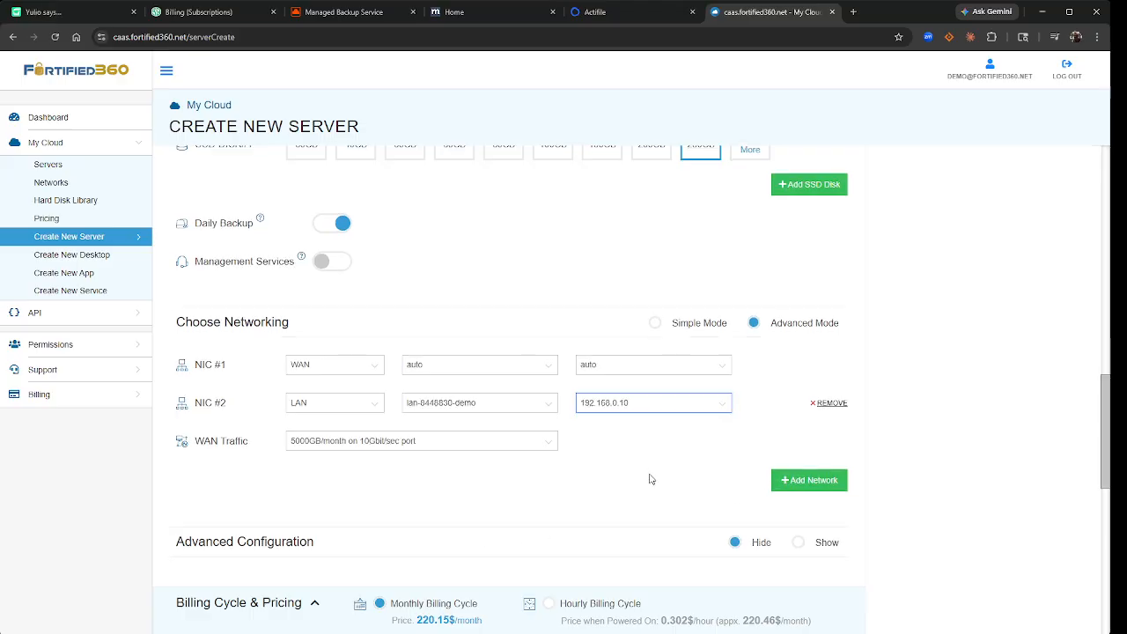
scroll(650, 479, down, 1)
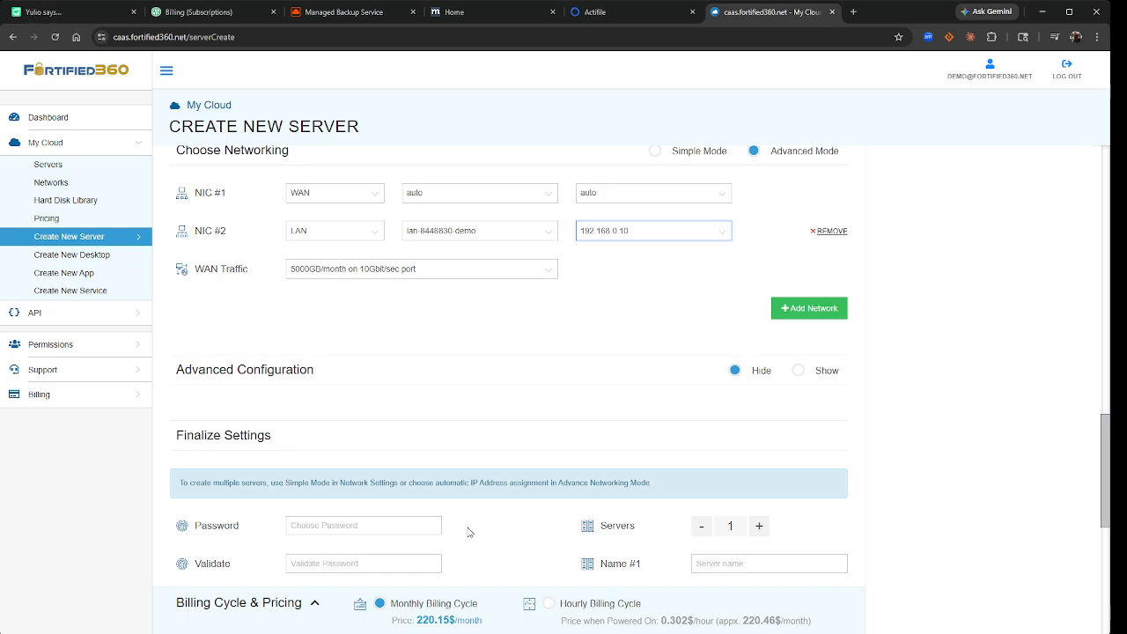
- Enter a server password meeting every listed requirement and dismiss its requirements tooltip
click(378, 526)
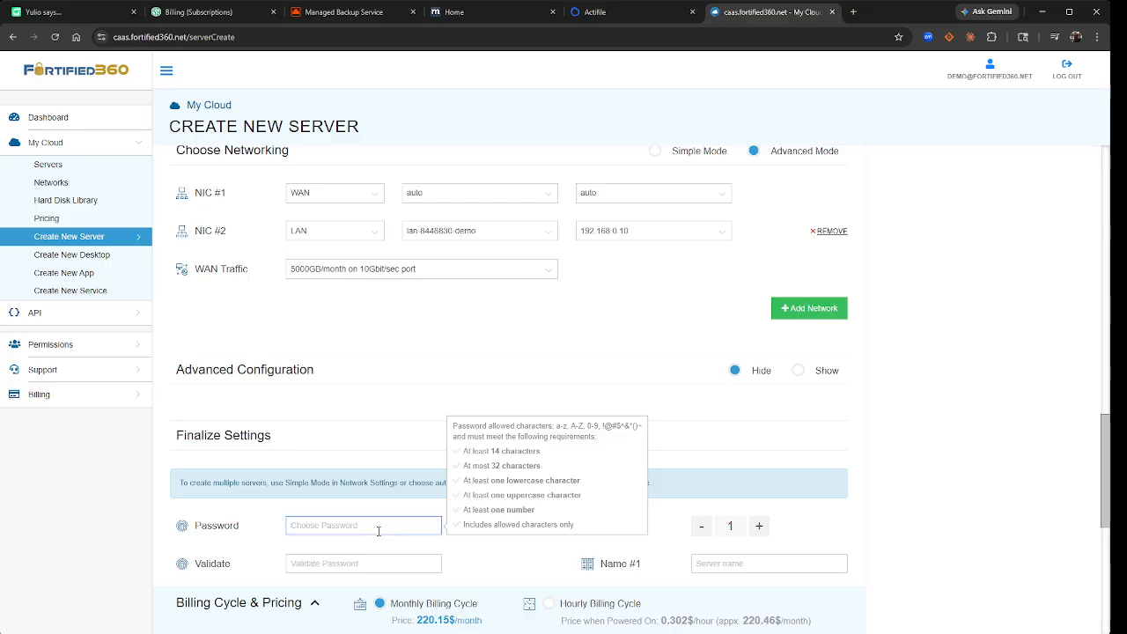
click(689, 464)
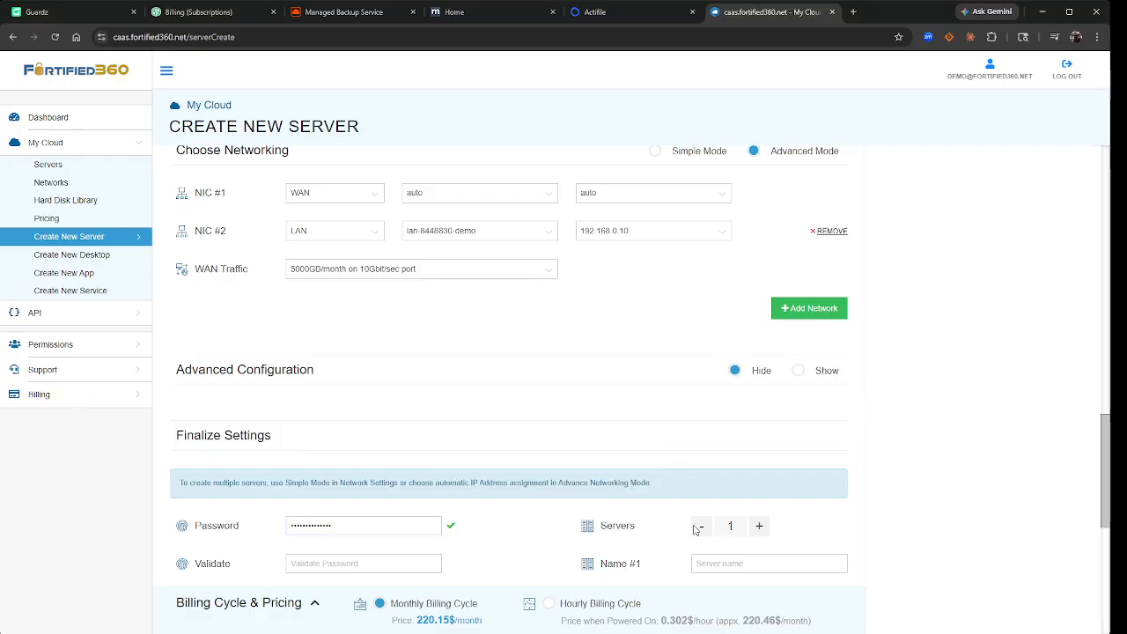
scroll(833, 501, down, 1)
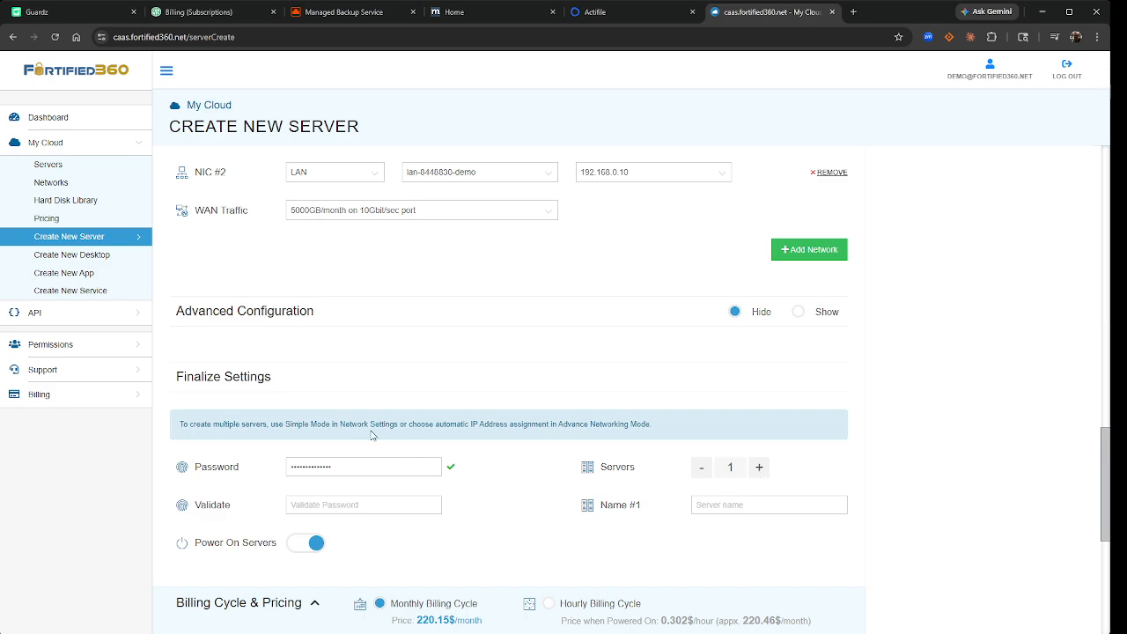
scroll(390, 374, up, 2)
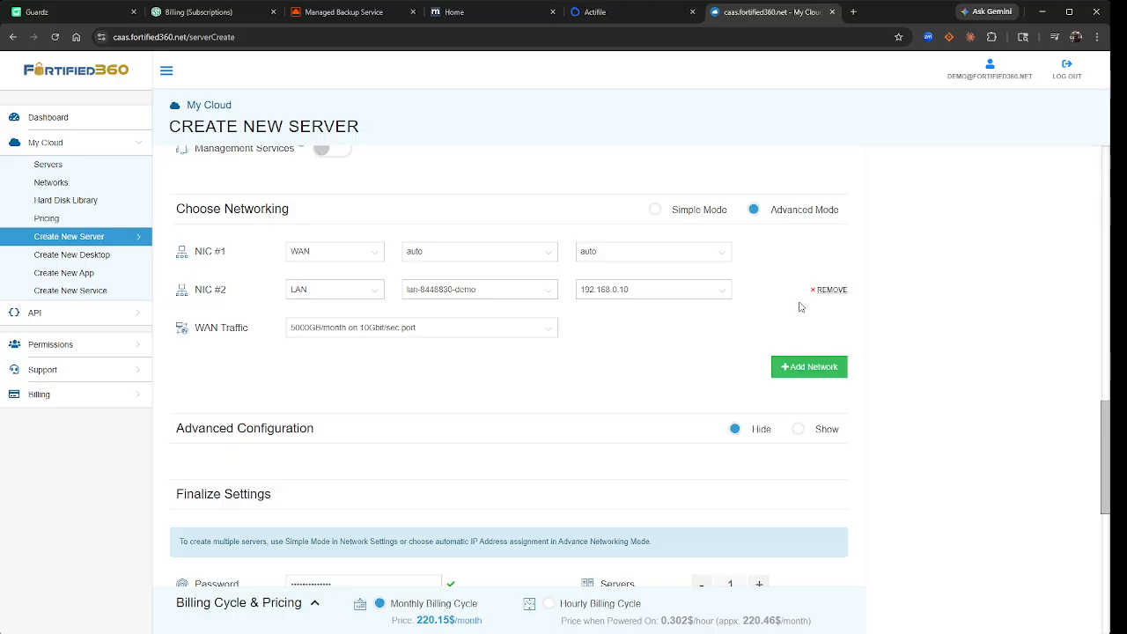
scroll(740, 467, down, 1)
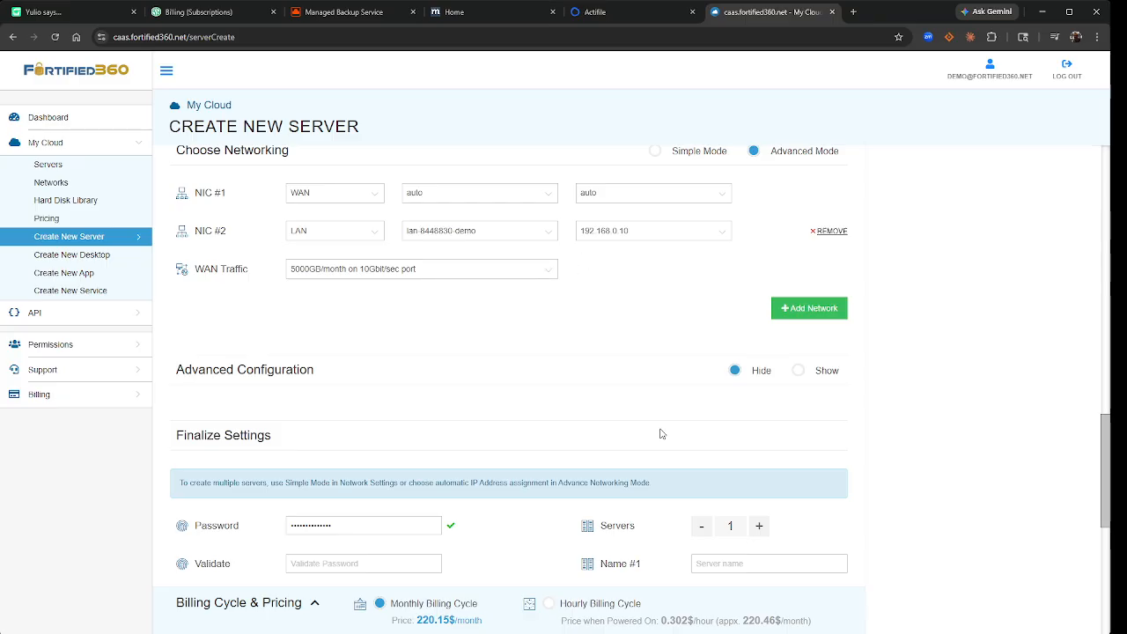
scroll(696, 431, down, 3)
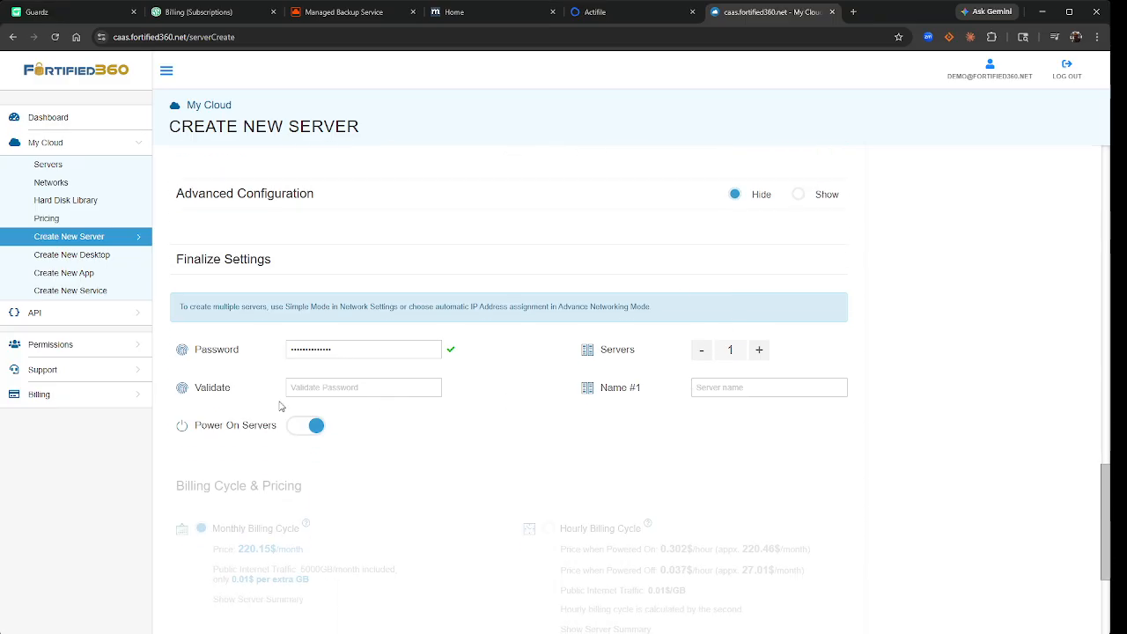
click(714, 387)
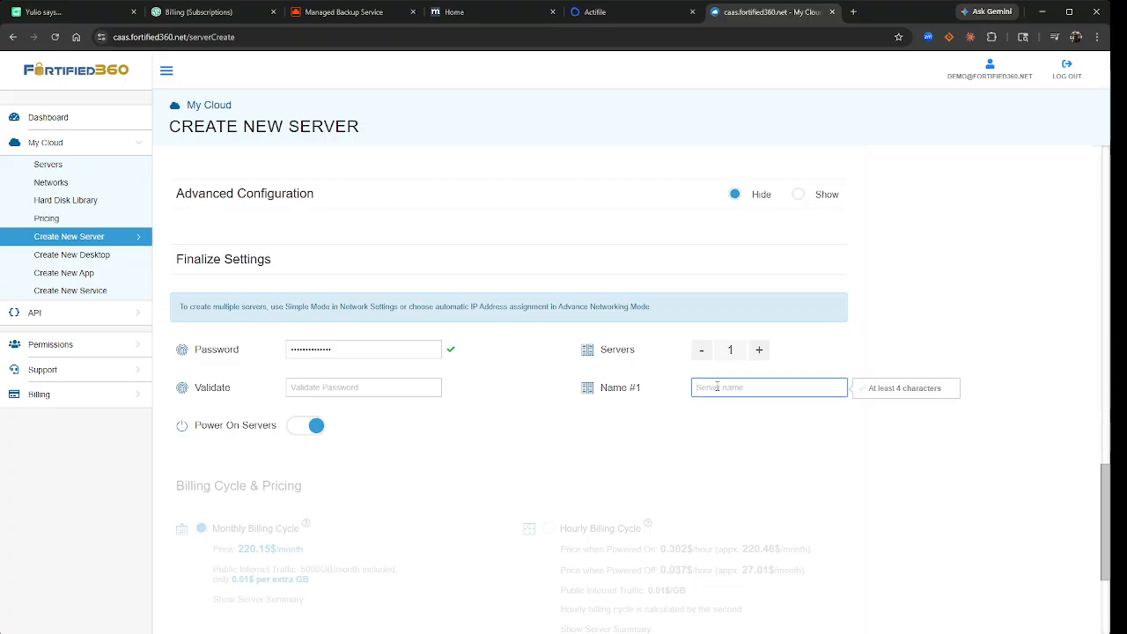
- Enter 'demo' in the Name #1 field for the first server
text(demo)
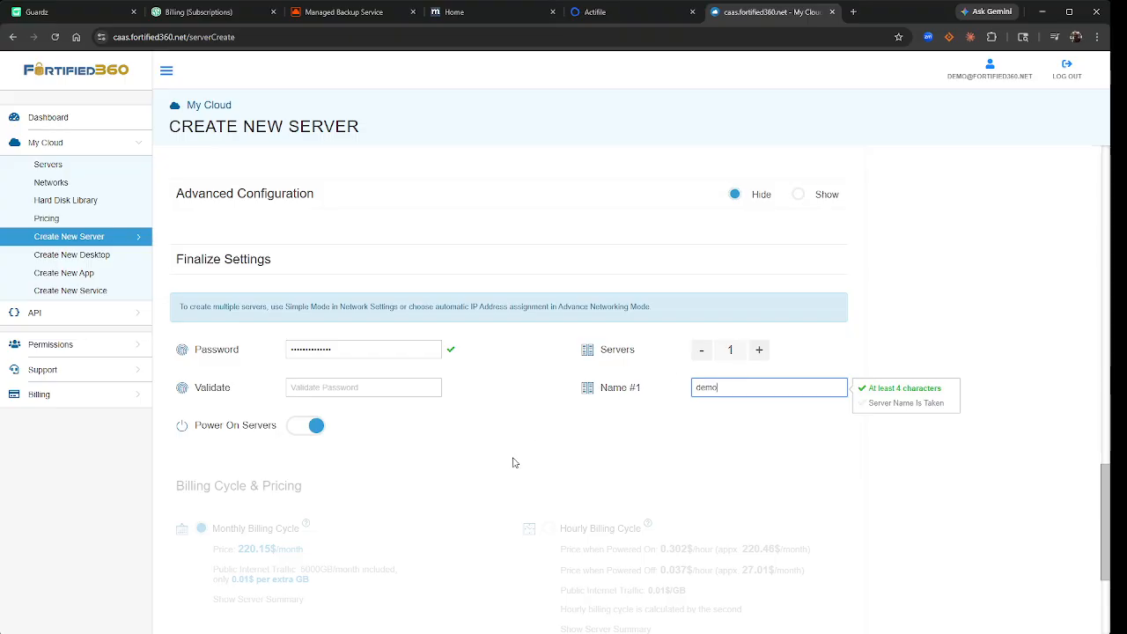
scroll(353, 461, down, 1)
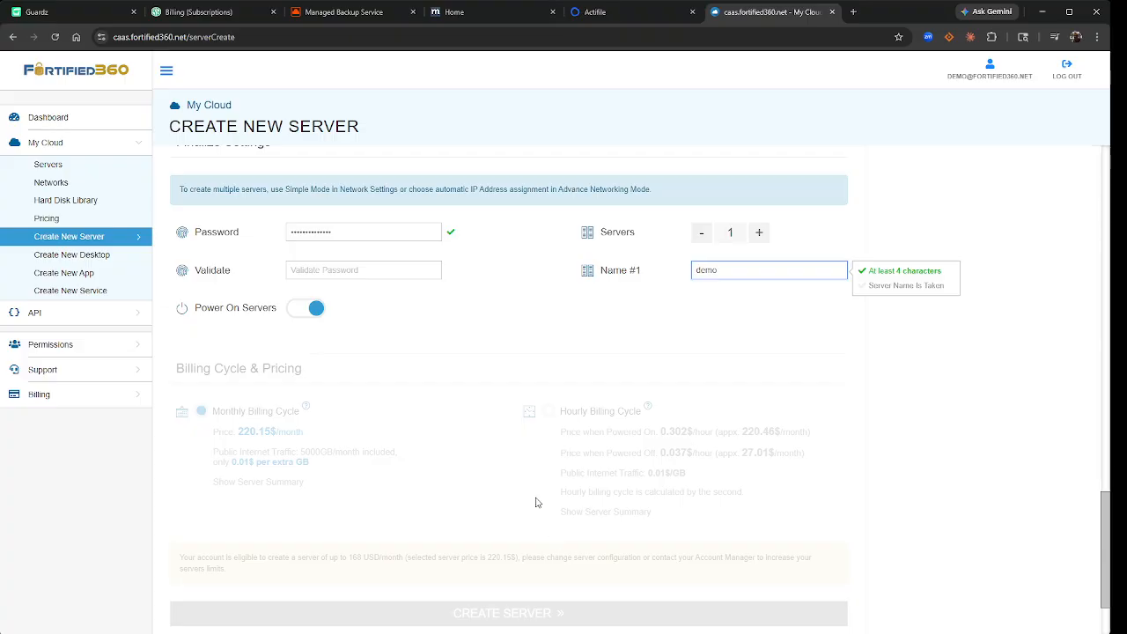
scroll(535, 502, up, 3)
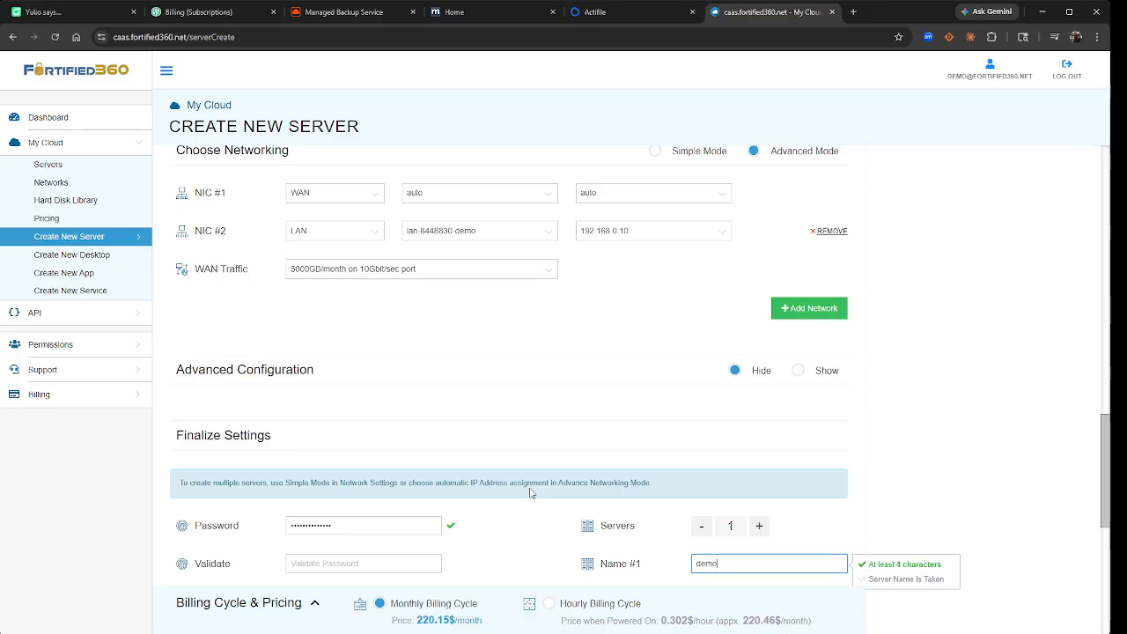
scroll(515, 348, down, 5)
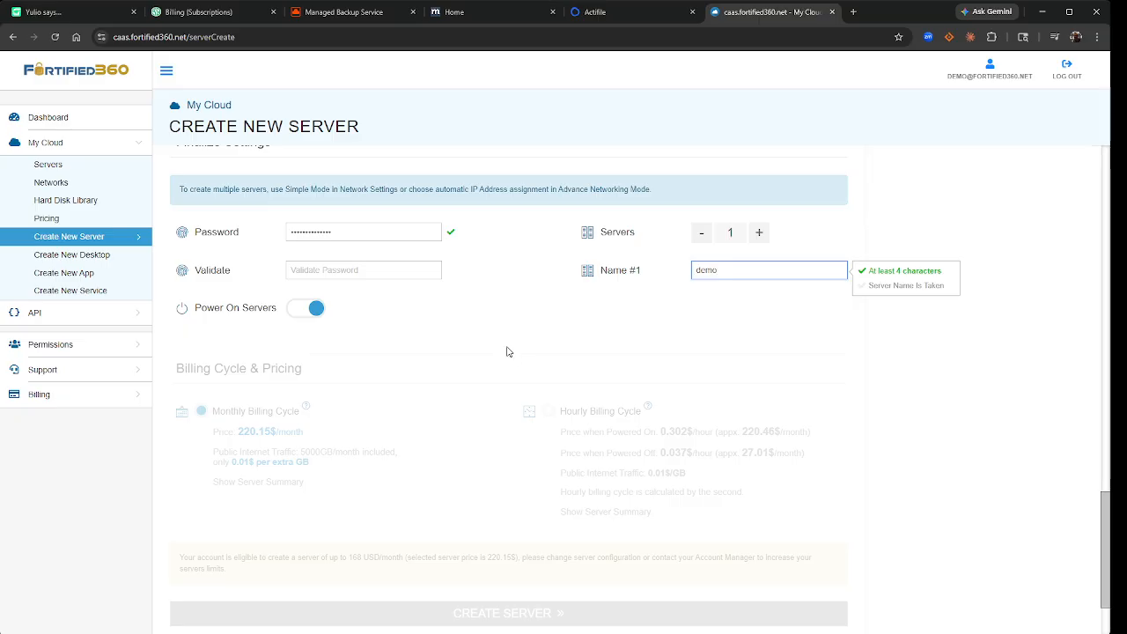
scroll(508, 351, up, 8)
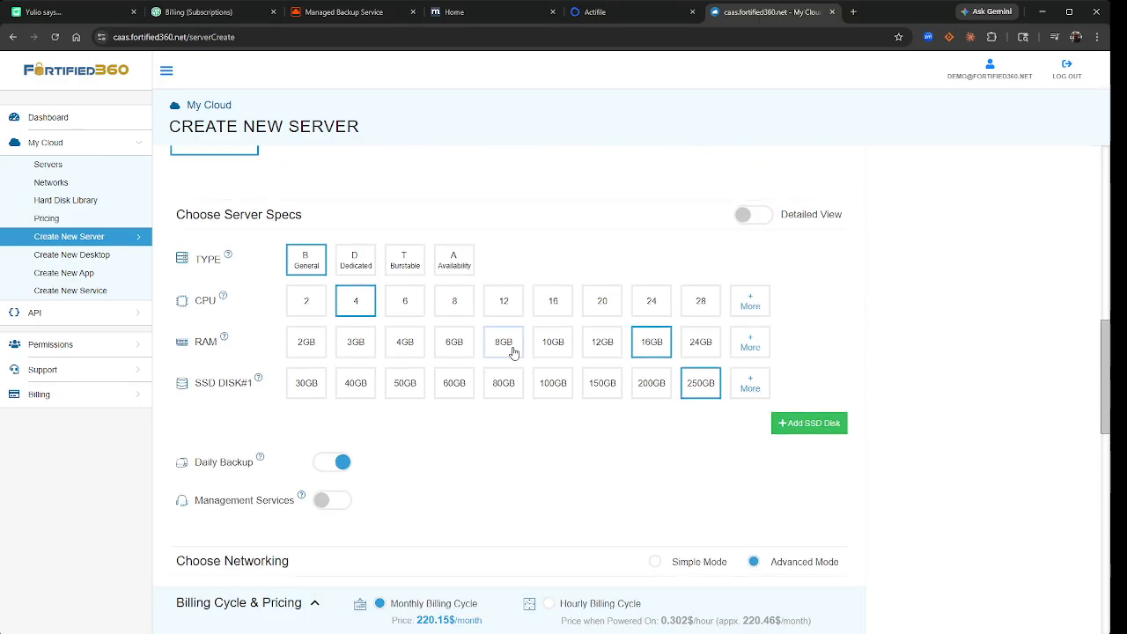
scroll(515, 352, up, 3)
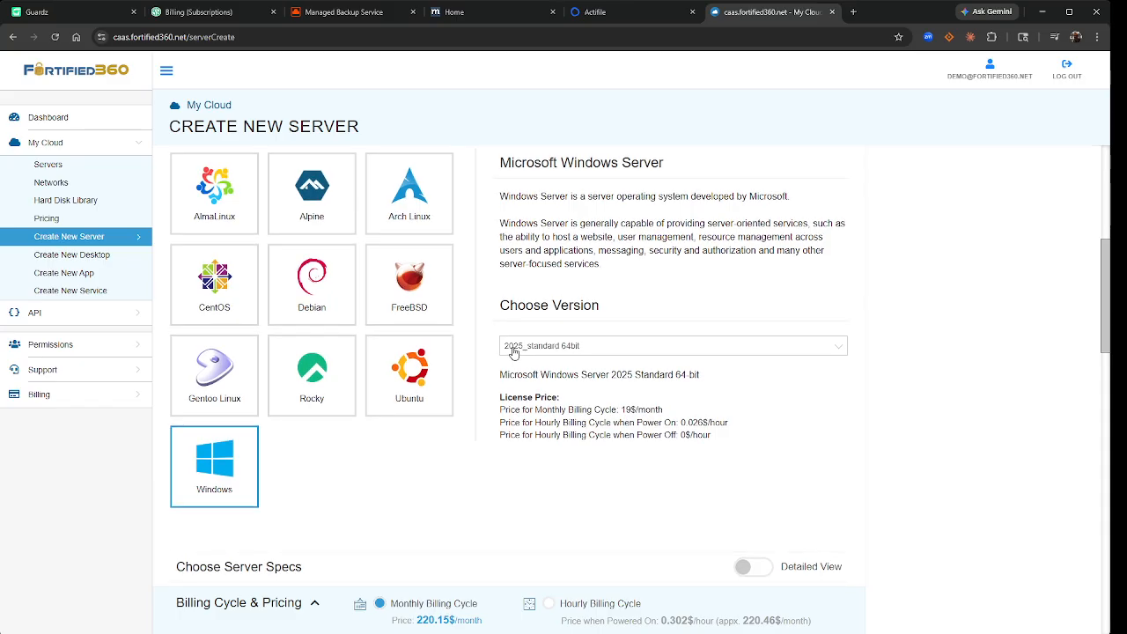